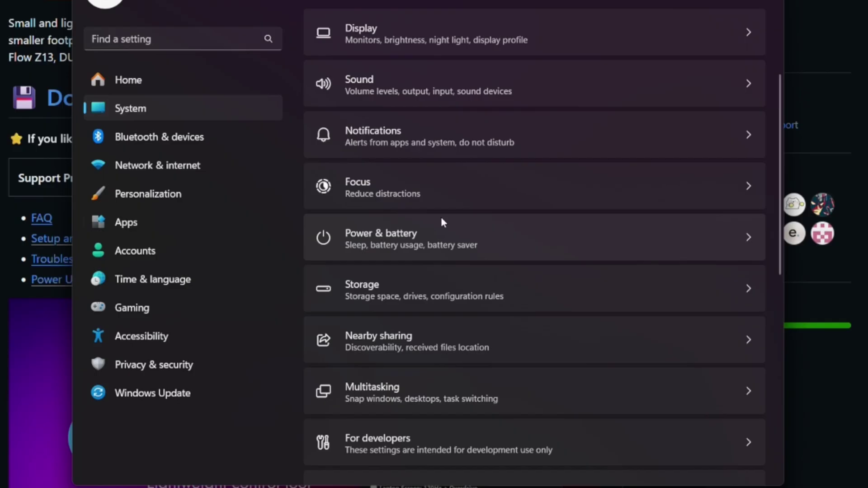
Open the list of installed apps in Settings and look through it for Armoury Crate and other ASUS software
left_click(190, 227)
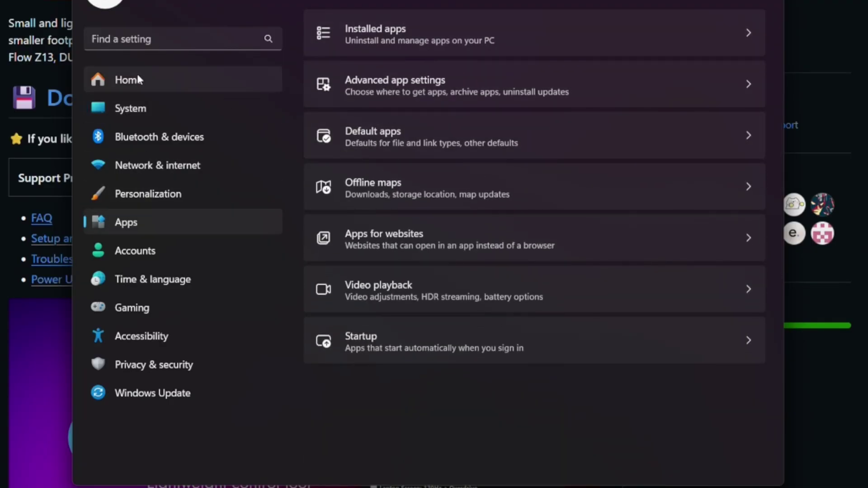
left_click(407, 33)
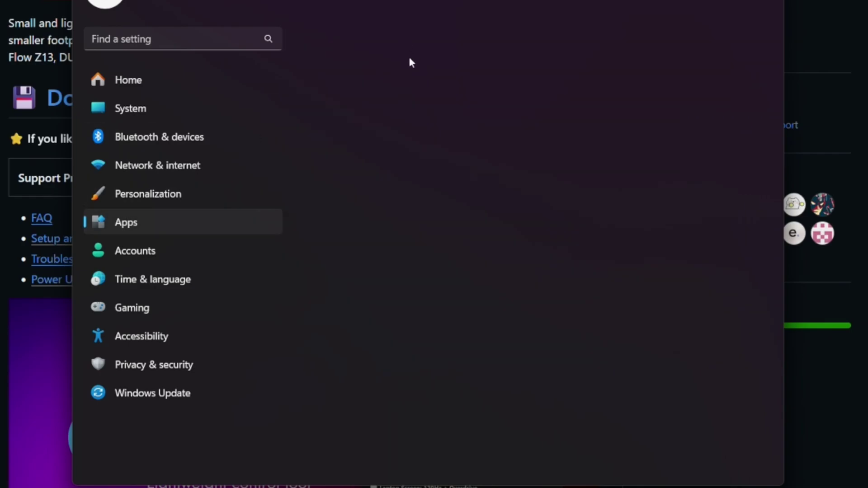
scroll(501, 286, "down", 5)
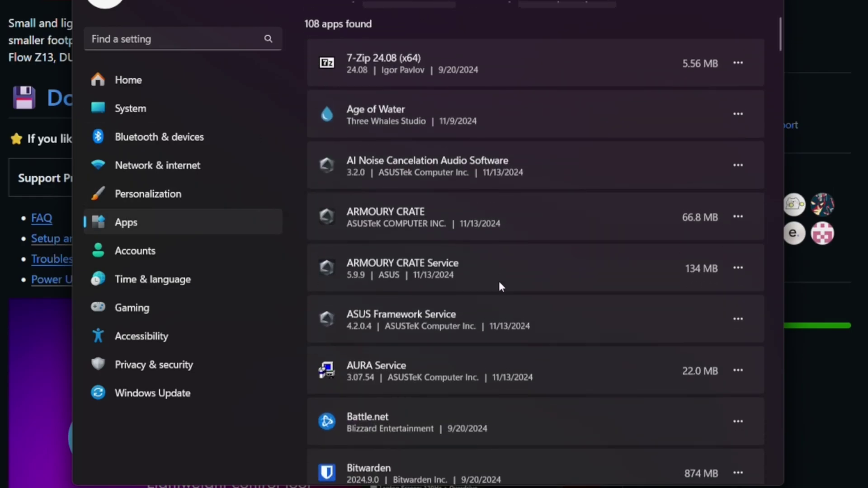
scroll(500, 284, "down", 2)
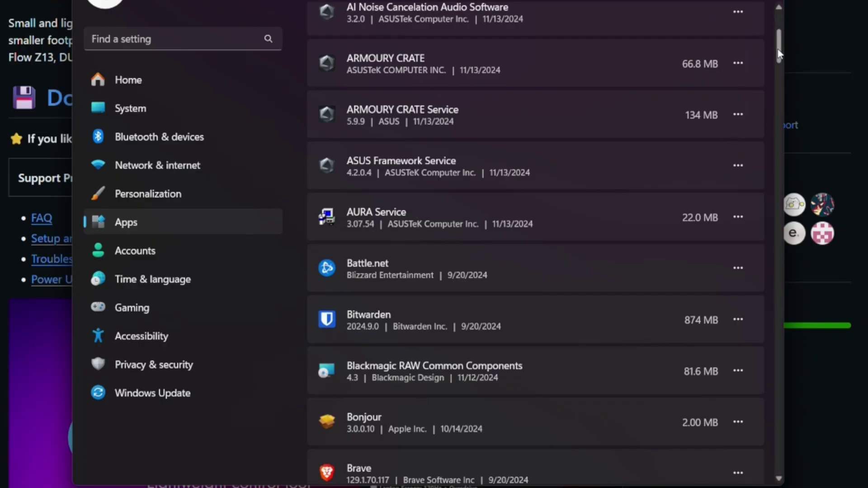
scroll(777, 63, "down", 8)
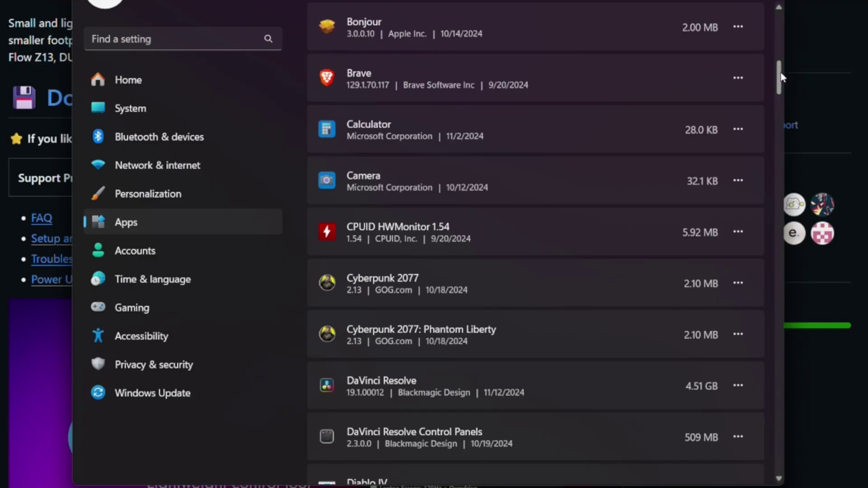
left_click_drag(782, 73, 779, 21)
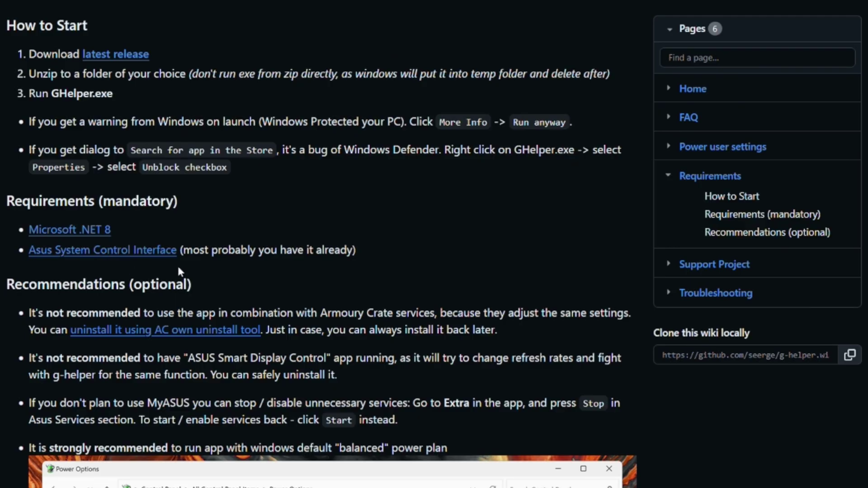
Read the G-Helper wiki's recommendation on ASUS Smart Display Control, and search the installed apps in Settings for "display"
scroll(203, 306, "down", 2)
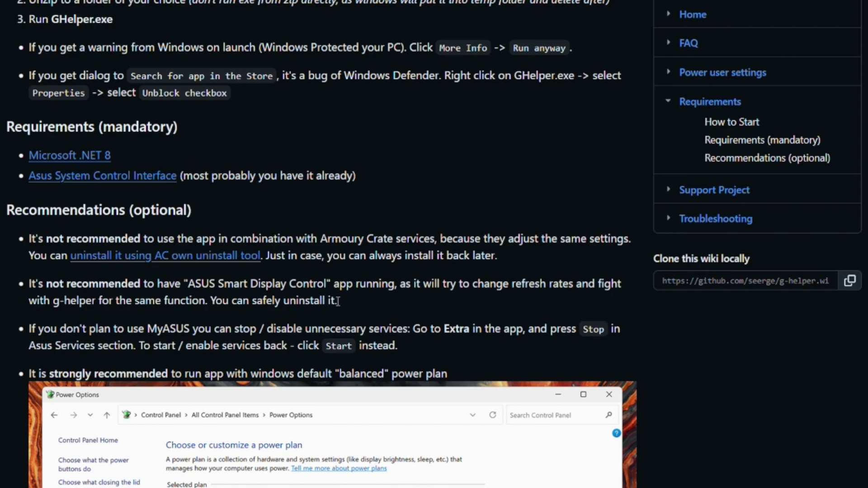
left_click_drag(89, 284, 273, 285)
left_click(273, 285)
left_click_drag(188, 284, 326, 284)
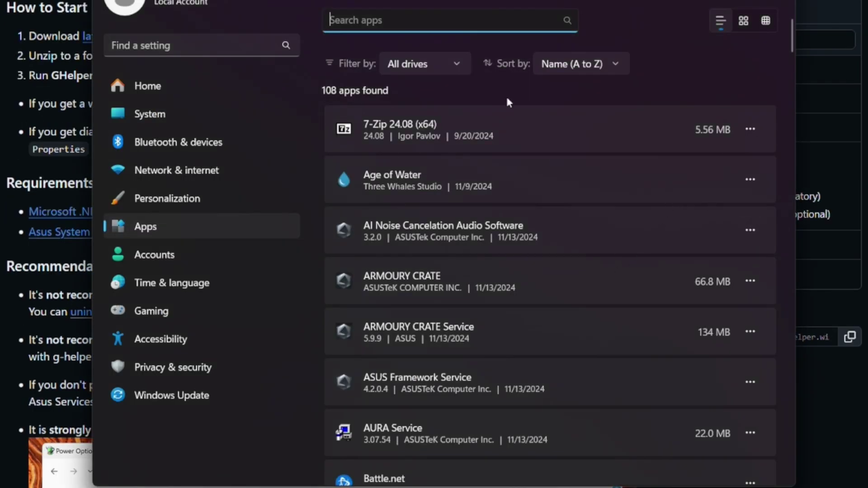
type("display")
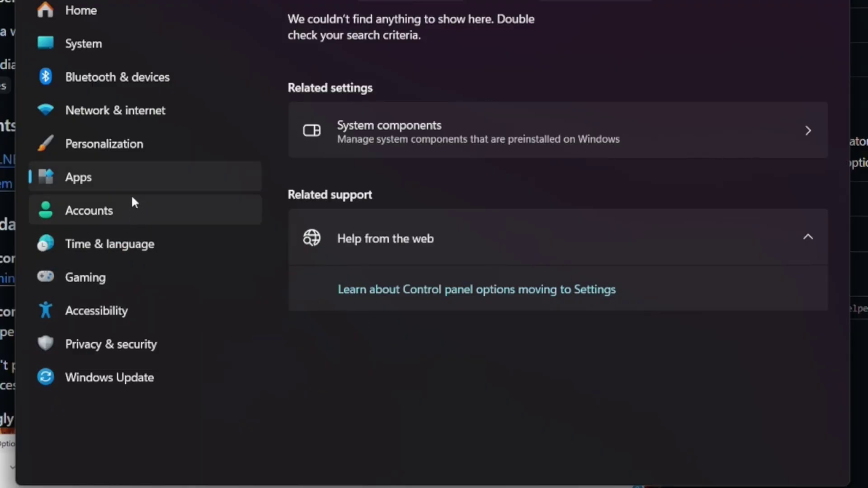
Set the Windows power mode to Balanced in the system's power and battery settings
left_click(129, 46)
scroll(351, 50, "down", 2)
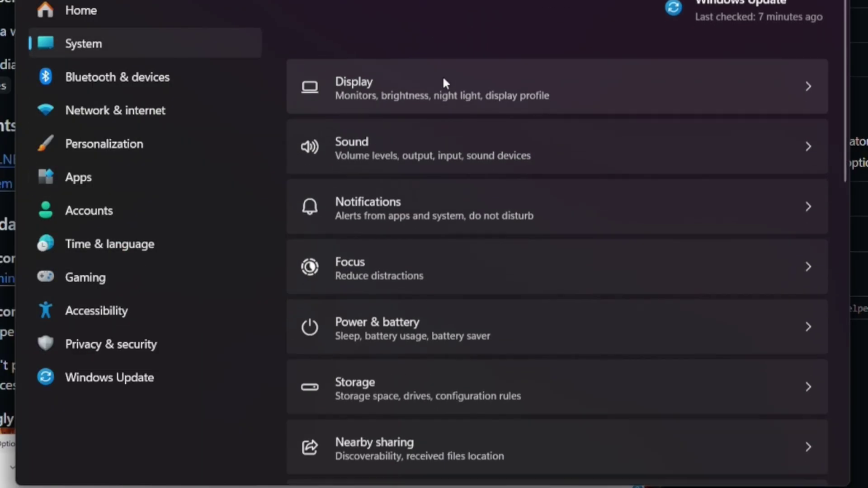
scroll(423, 149, "down", 1)
left_click(426, 180)
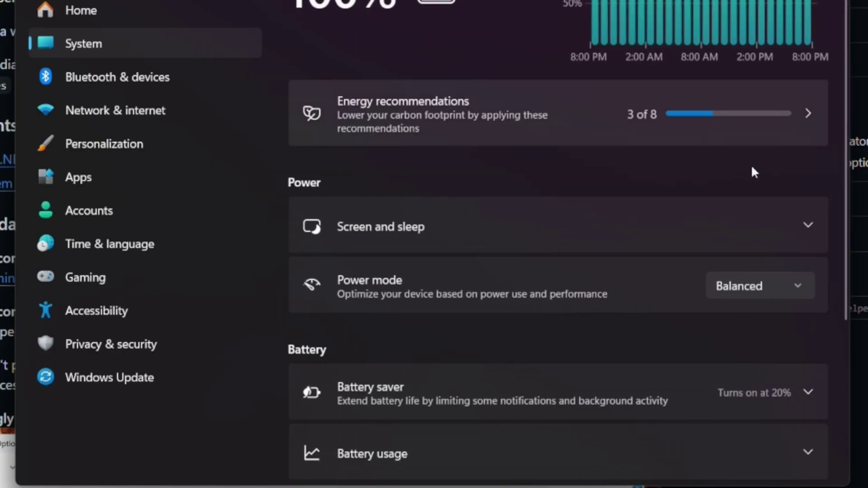
left_click(767, 302)
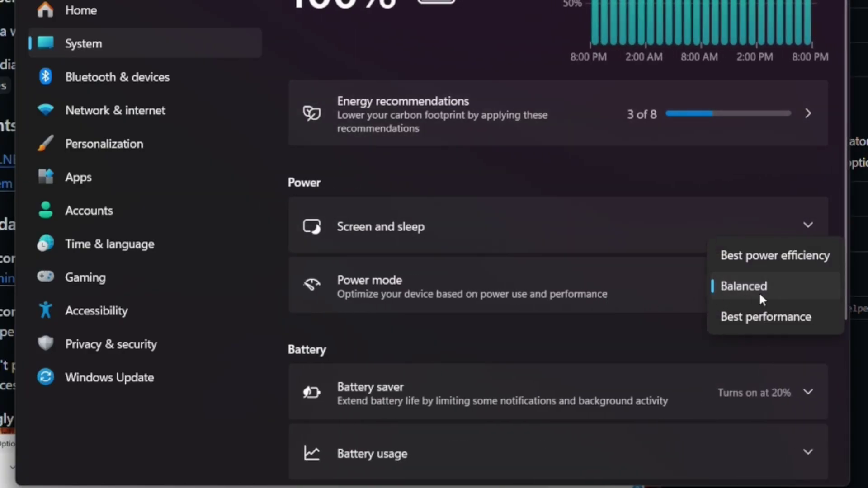
left_click(766, 290)
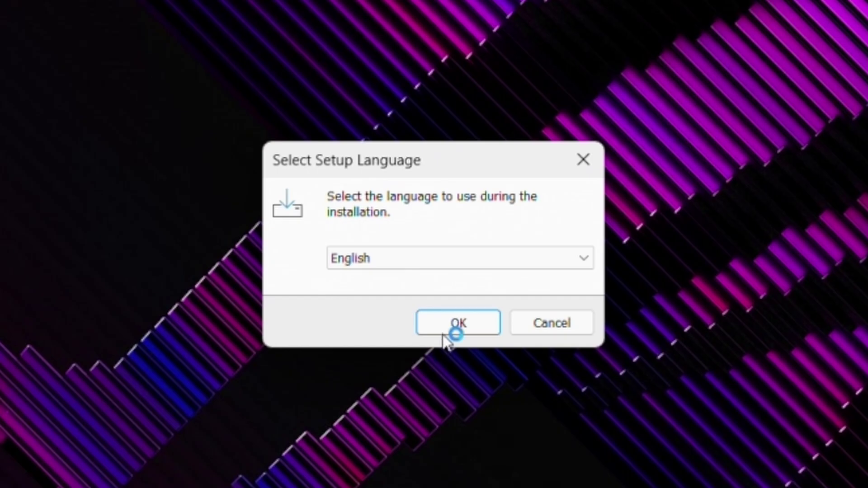
Run the ASUS System Control Interface v3 setup in English, accepting the license agreement, through to completion
left_click(446, 331)
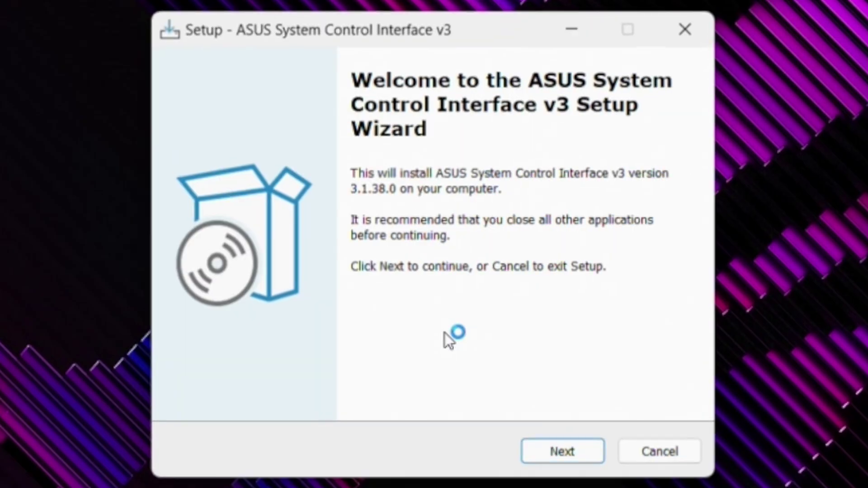
left_click(568, 445)
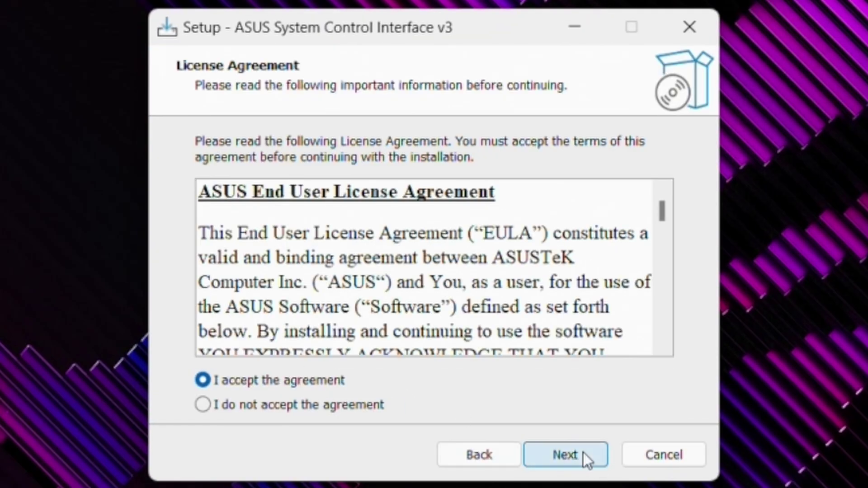
left_click(582, 454)
left_click(579, 458)
left_click(579, 457)
left_click(579, 458)
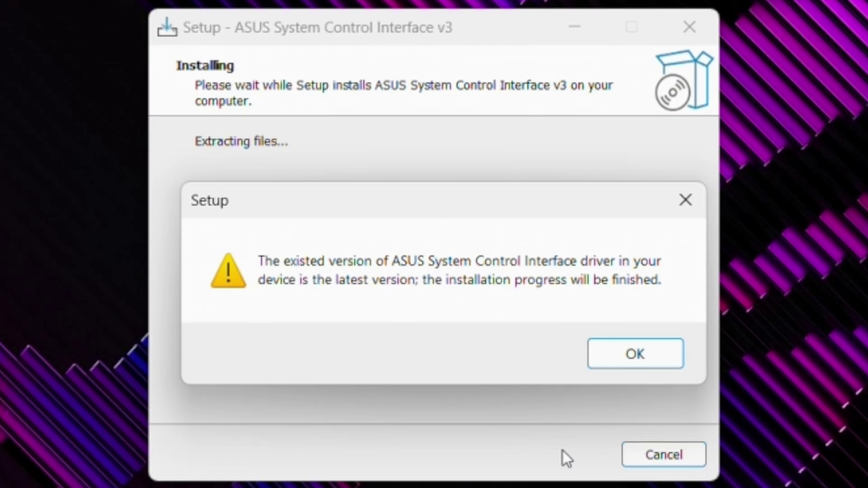
left_click(669, 358)
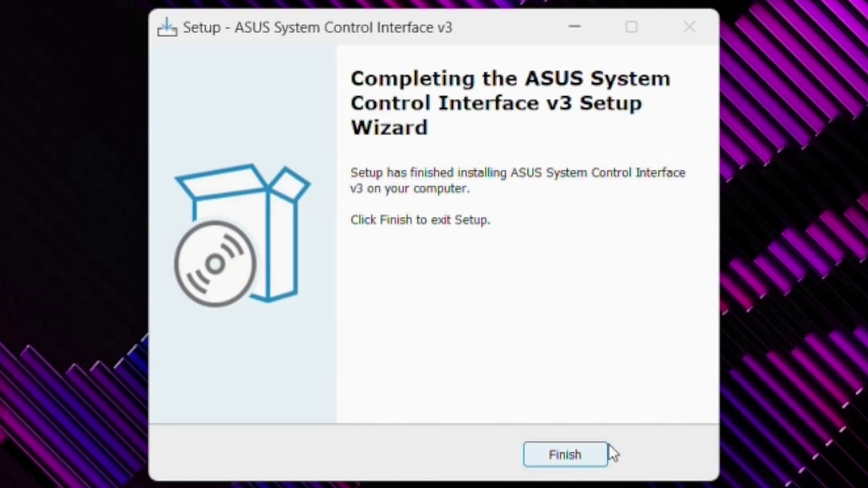
left_click(606, 453)
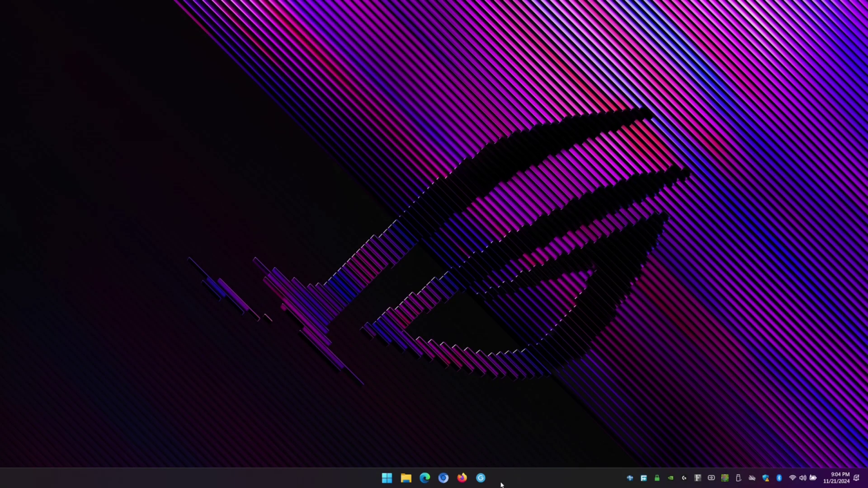
Open G-Helper and switch the performance mode through Silent and Balanced to Turbo
left_click(480, 478)
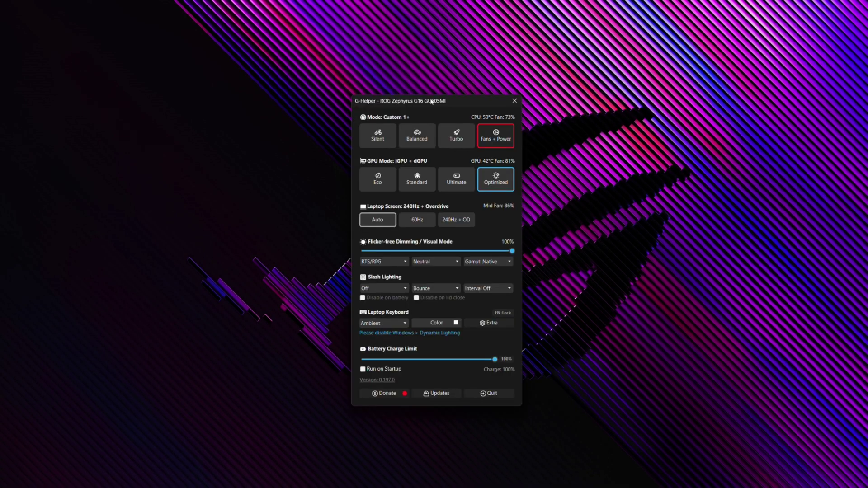
left_click(384, 140)
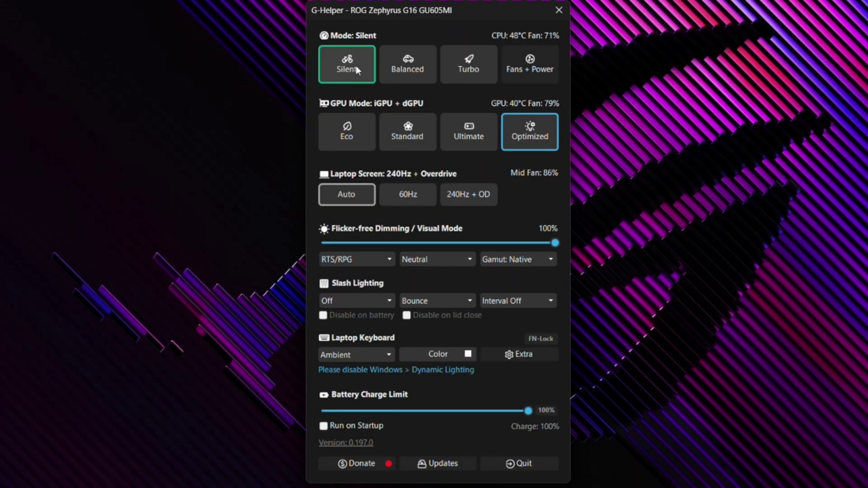
left_click(405, 74)
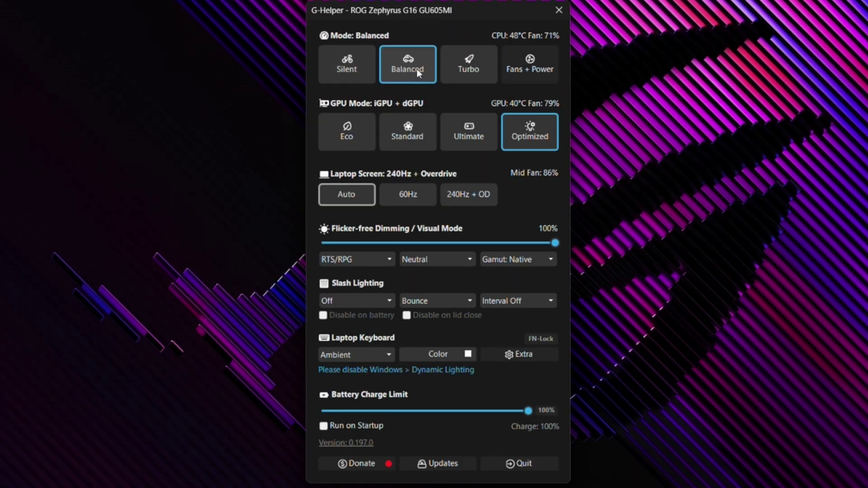
left_click(473, 67)
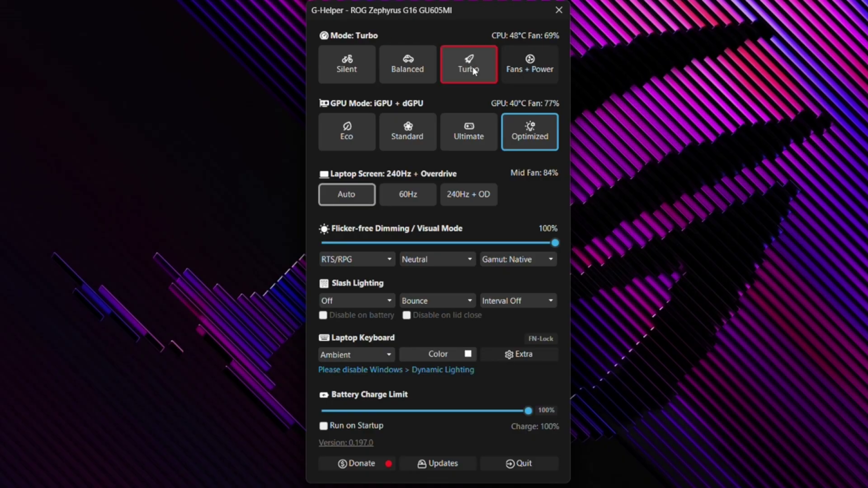
Open the Fans and Power settings and review the CPU and GPU power options for Turbo mode
left_click(531, 63)
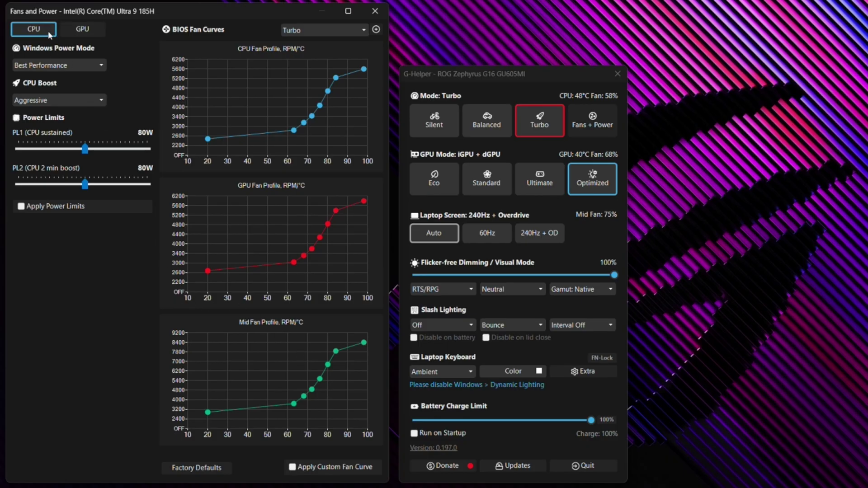
left_click(80, 30)
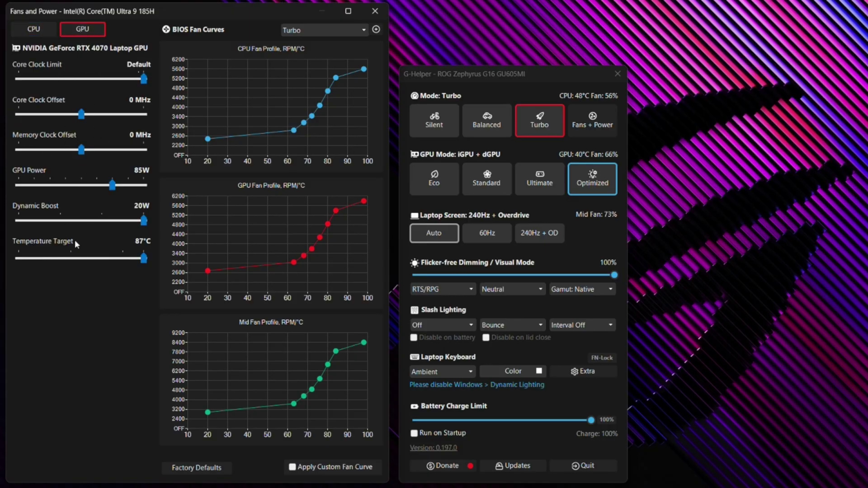
left_click(39, 32)
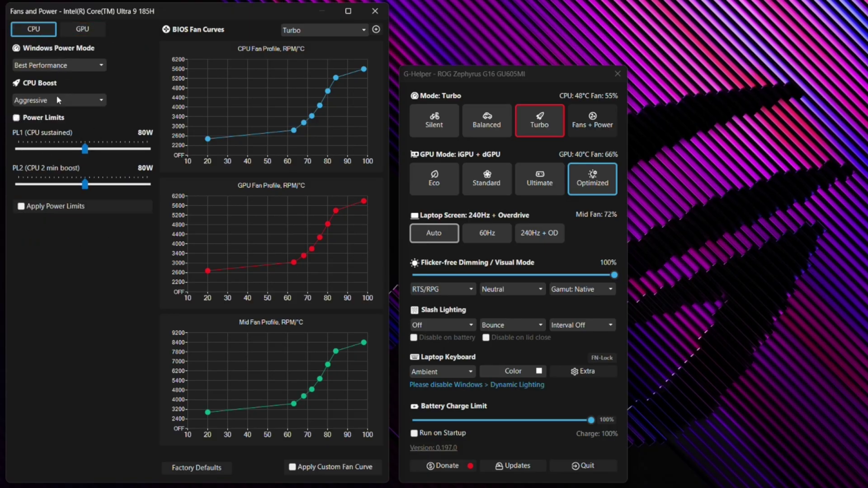
left_click(86, 30)
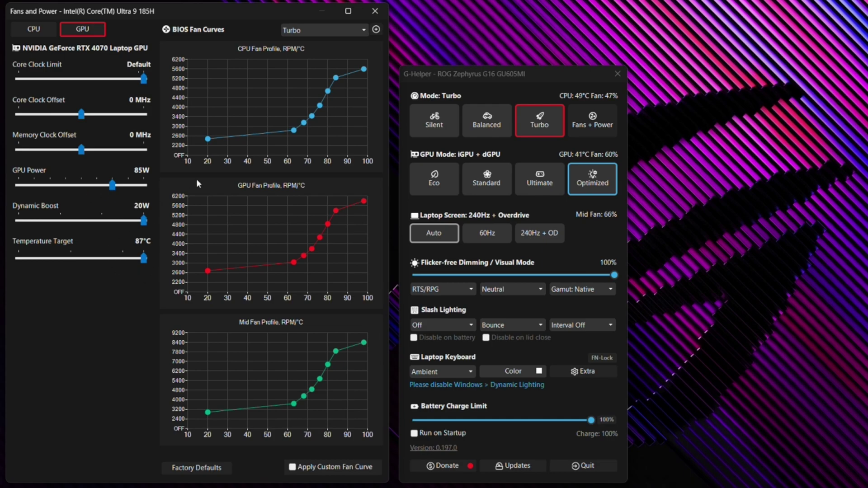
left_click(49, 33)
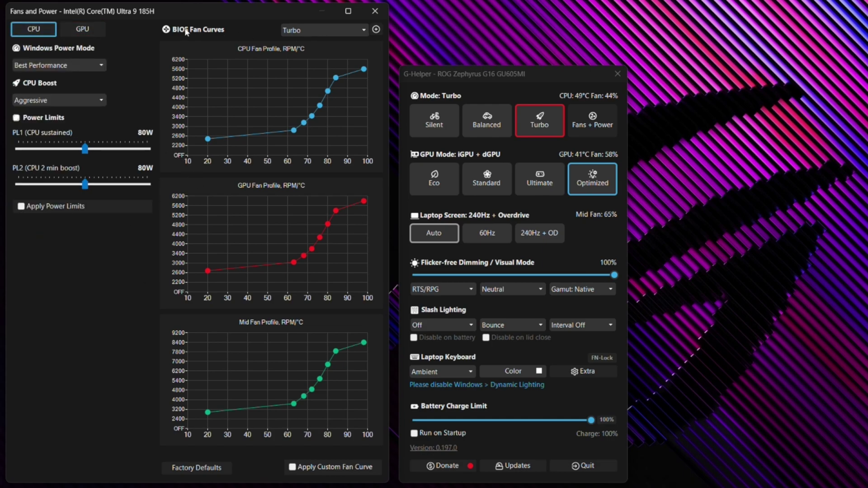
Compare the fan curves of the Balanced and Turbo modes by switching between them, ending on Turbo
left_click(309, 30)
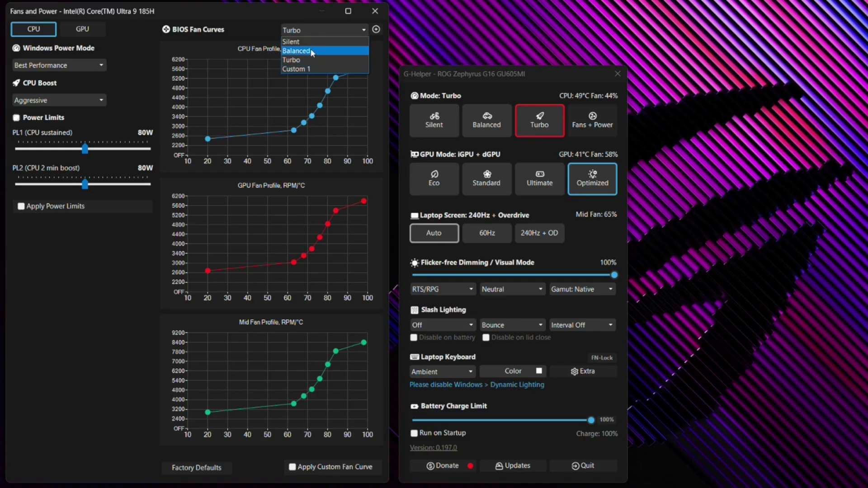
left_click(310, 51)
left_click(315, 34)
left_click(314, 52)
left_click(319, 33)
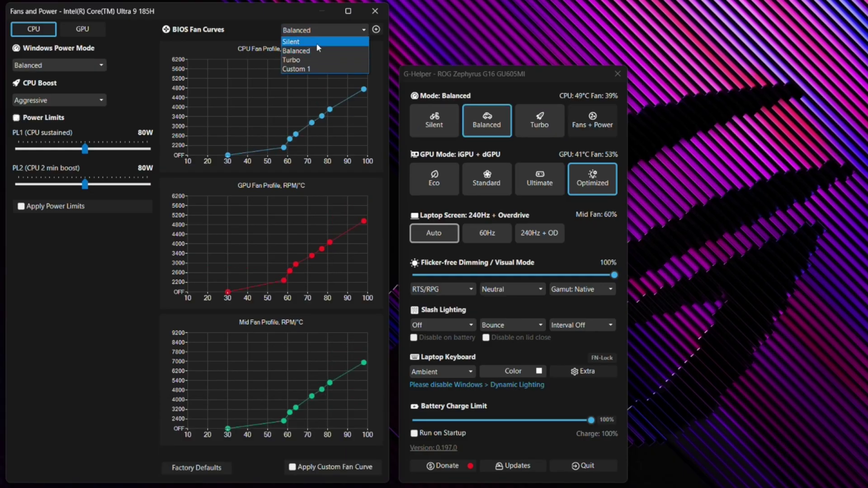
left_click(313, 60)
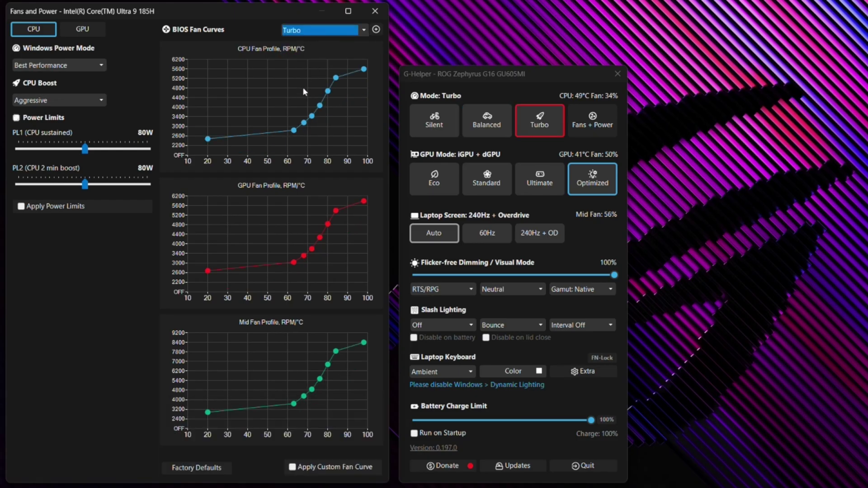
left_click(357, 30)
left_click(313, 51)
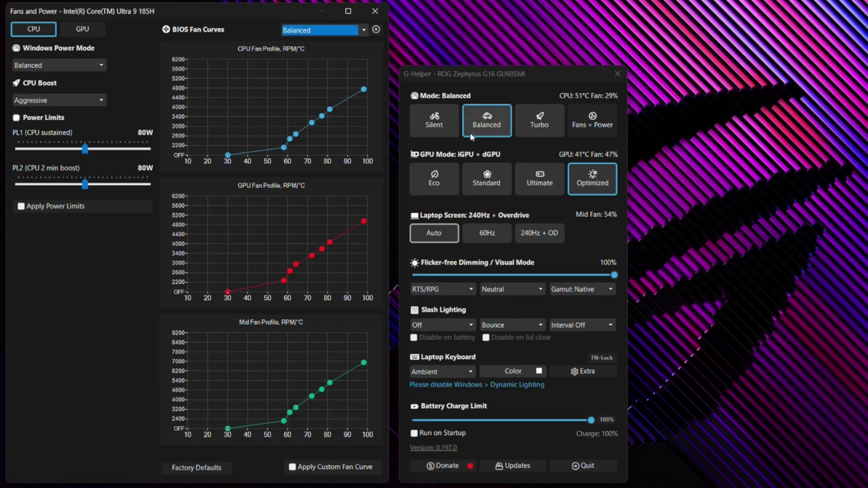
mouse_move(288, 144)
left_click(363, 30)
left_click(294, 50)
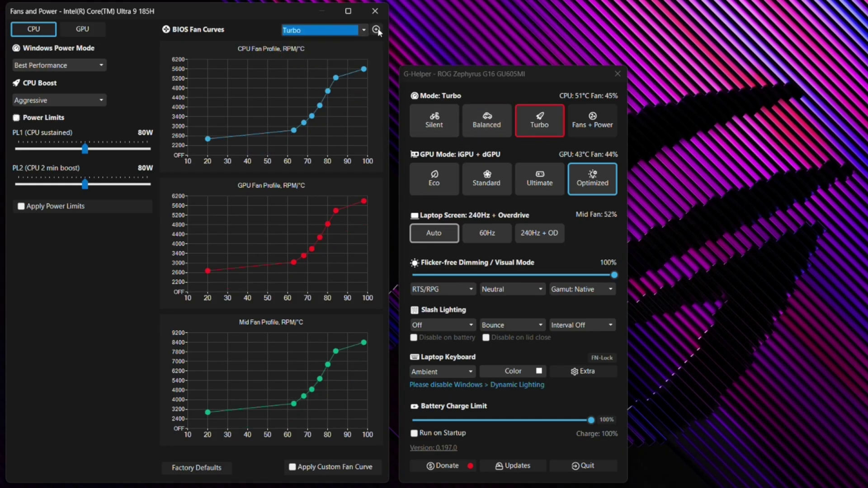
Add a new custom mode based on Turbo and reshape its CPU fan curve by moving the curve points
left_click(377, 31)
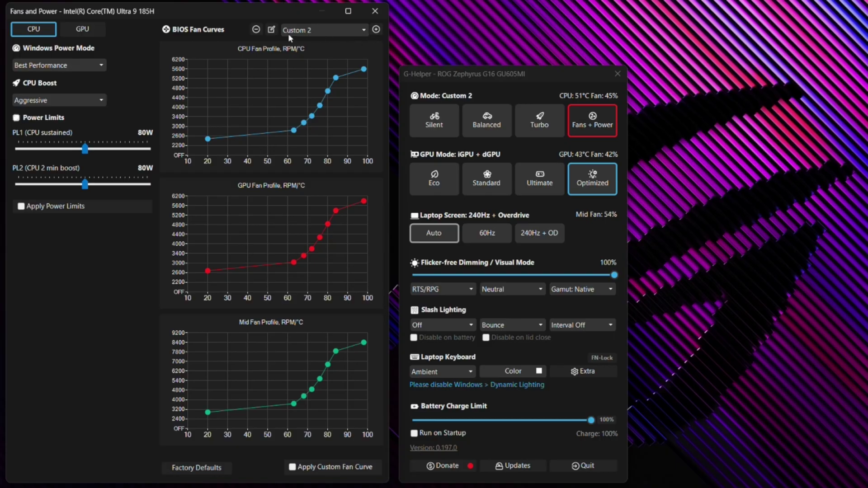
mouse_move(319, 105)
left_mouse_down()
mouse_move(288, 101)
mouse_move(314, 119)
left_mouse_up()
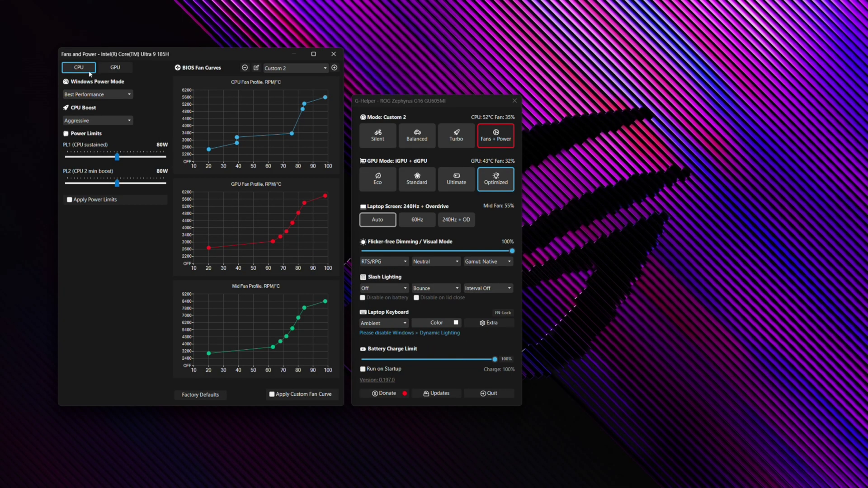
Switch the active fan curve mode from the custom one back to Turbo
left_click(300, 72)
left_click(283, 93)
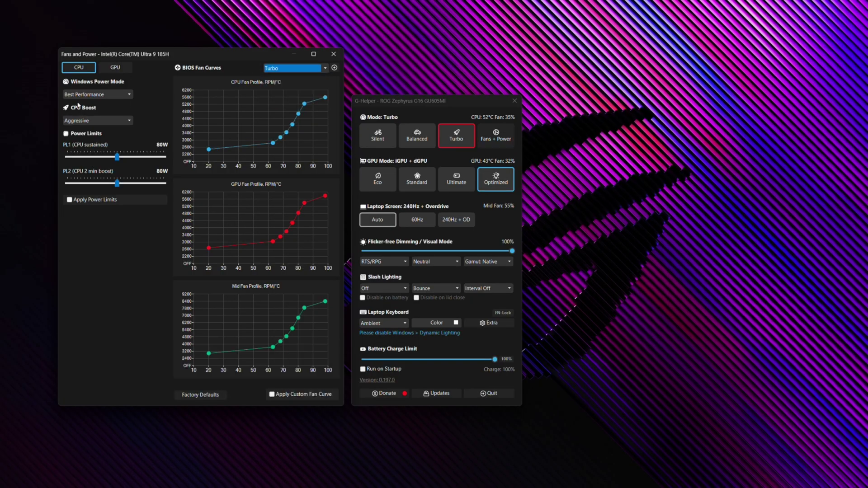
Set CPU Boost to Enabled and try both CPU power limits at their 5 W minimum and 150 W maximum
left_click(131, 148)
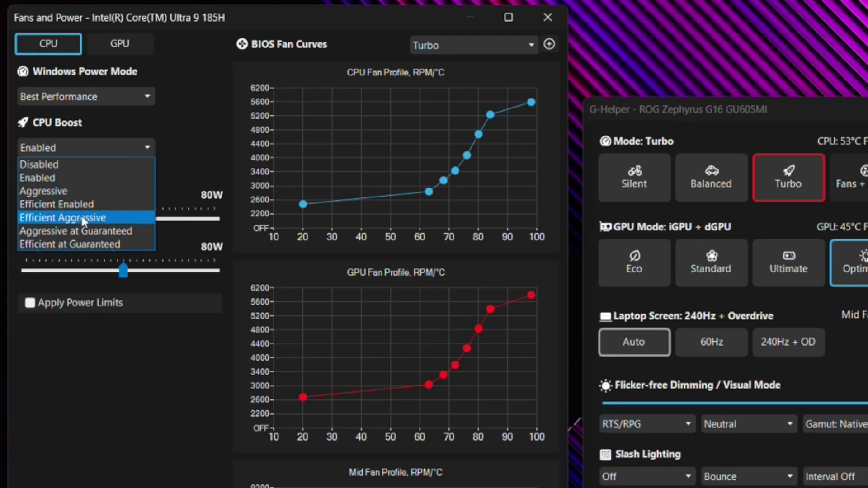
left_click(175, 154)
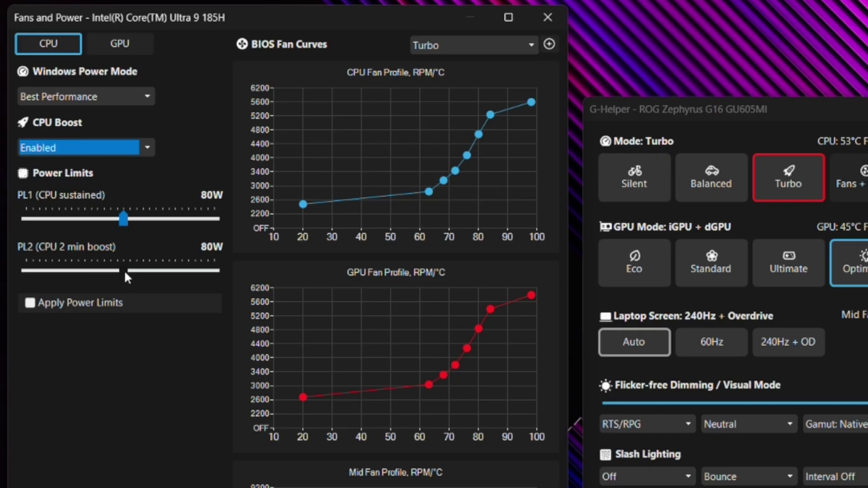
left_click_drag(123, 219, 1, 224)
left_click_drag(121, 271, 25, 272)
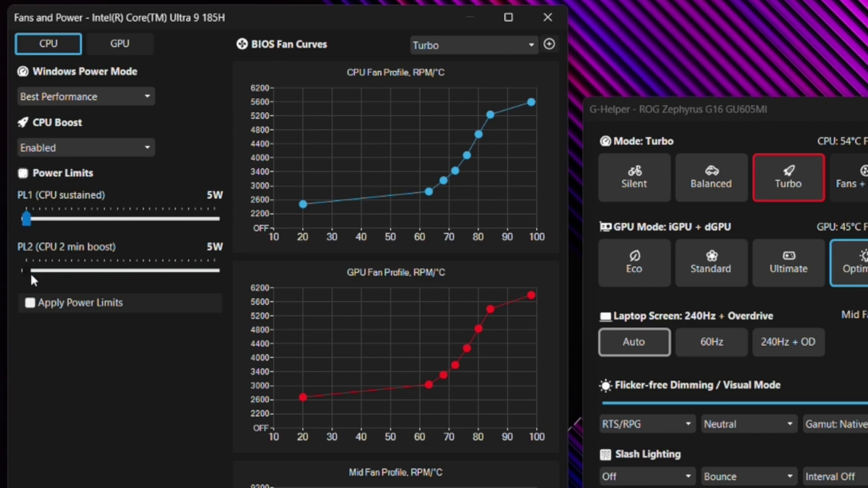
left_click_drag(28, 222, 216, 221)
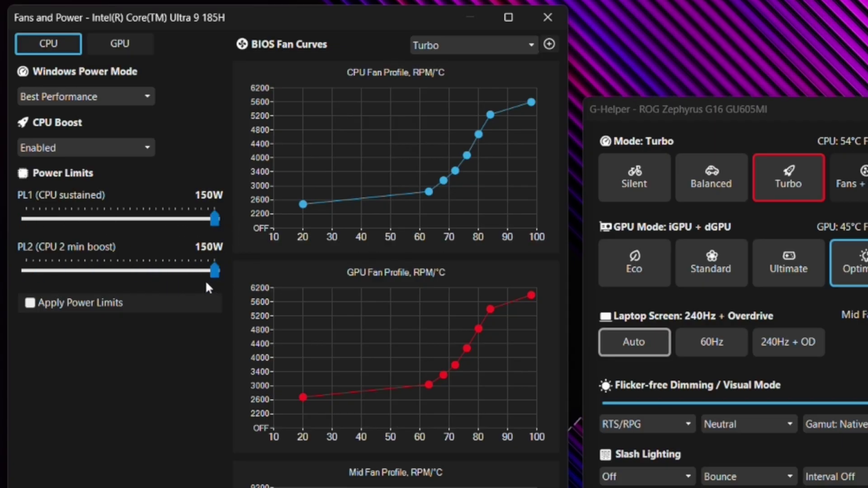
Set the sustained CPU power limit PL1 to 28 W and the boost limit PL2 to 45 W, and apply the limits
left_click_drag(211, 227, 140, 224)
left_click_drag(137, 222, 55, 222)
left_click_drag(214, 271, 78, 277)
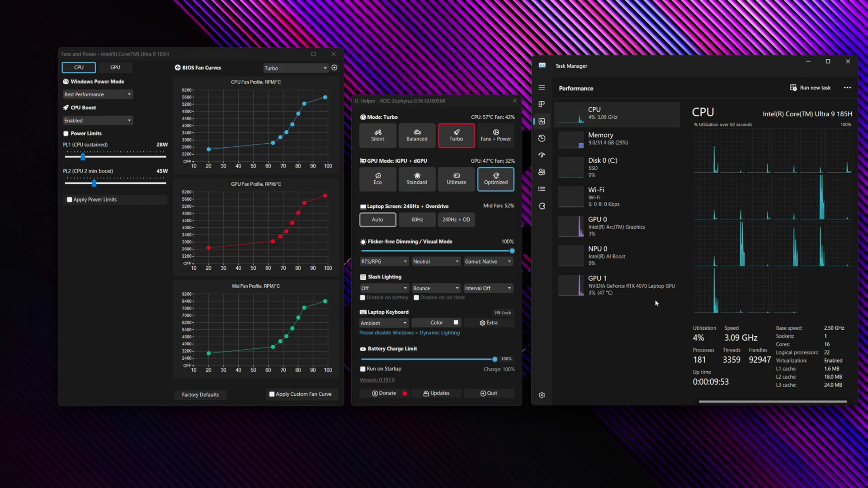
left_click(96, 203)
left_click(96, 202)
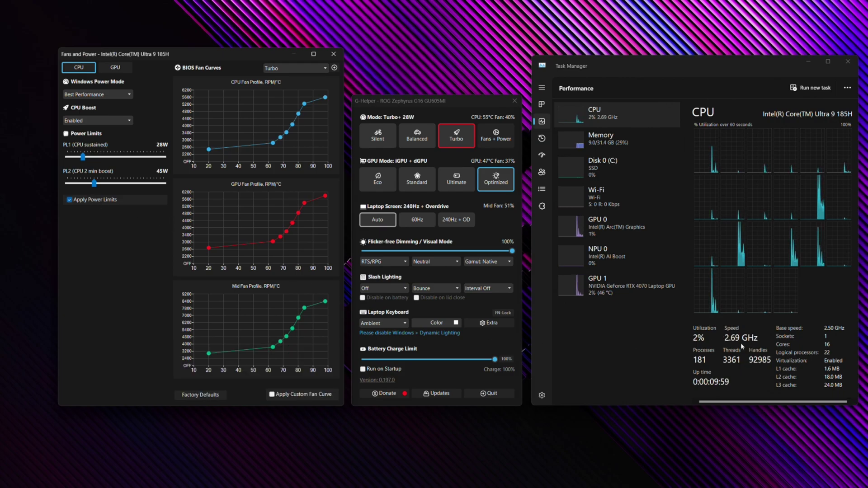
Adjust a GPU power setting, allow G-Helper to make changes to the device, and bring its windows back into view
left_click(115, 67)
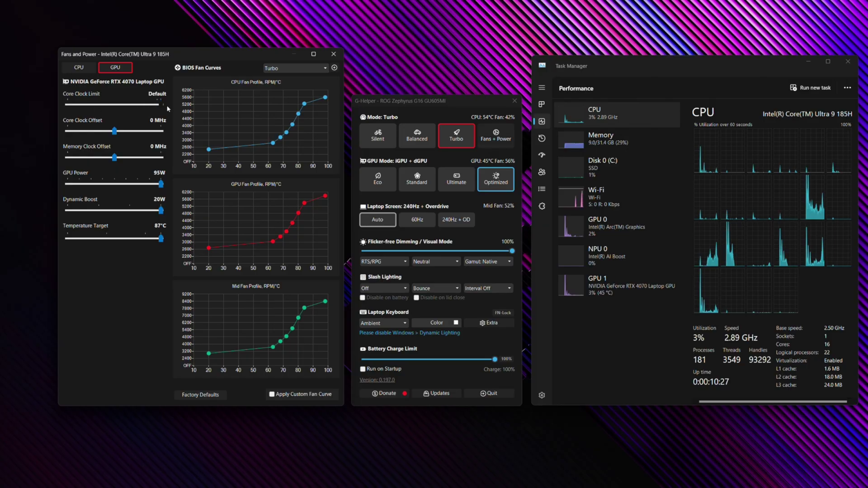
mouse_move(161, 105)
left_mouse_down()
mouse_move(75, 106)
mouse_move(159, 109)
left_mouse_up()
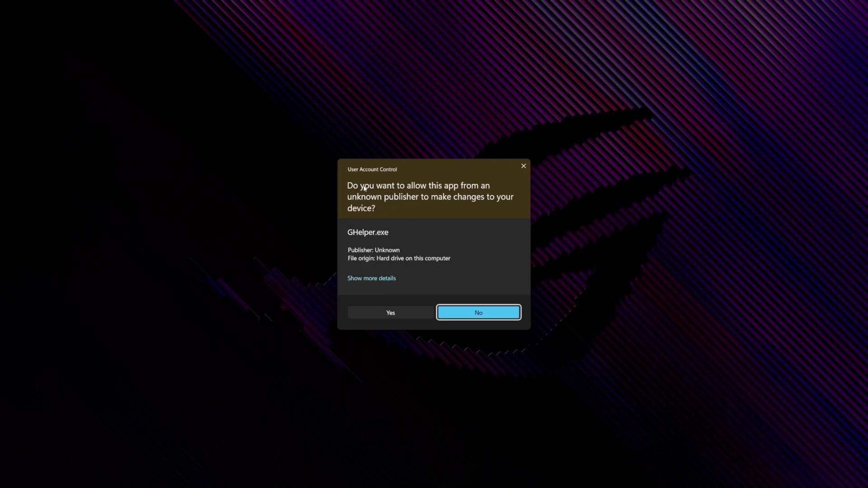
left_click(410, 315)
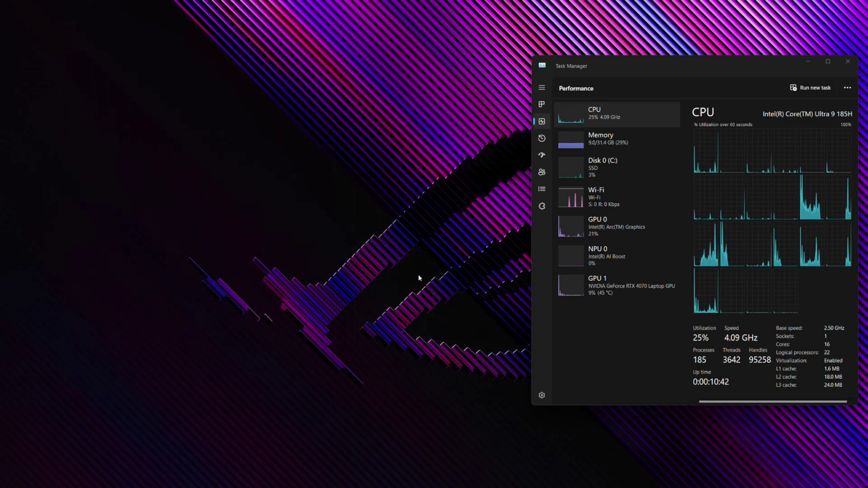
left_click(471, 483)
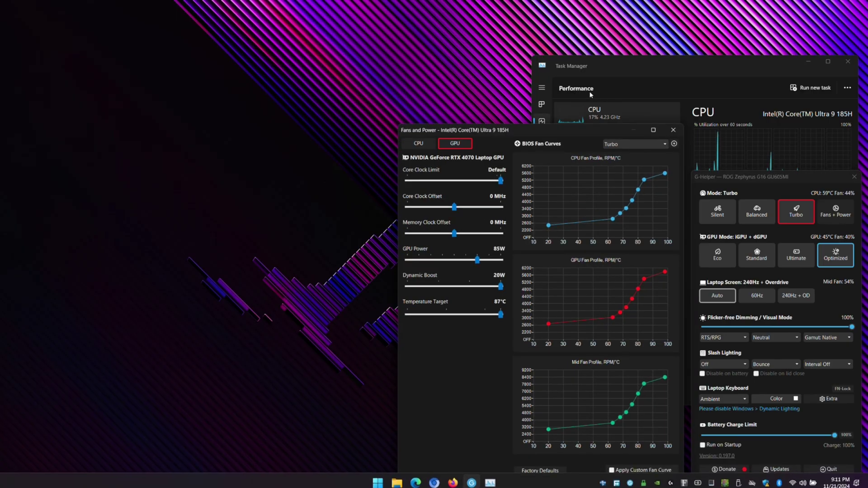
Arrange the Fans and Power window and the main G-Helper window side by side next to Task Manager
left_click_drag(574, 131, 210, 52)
left_click_drag(814, 179, 482, 96)
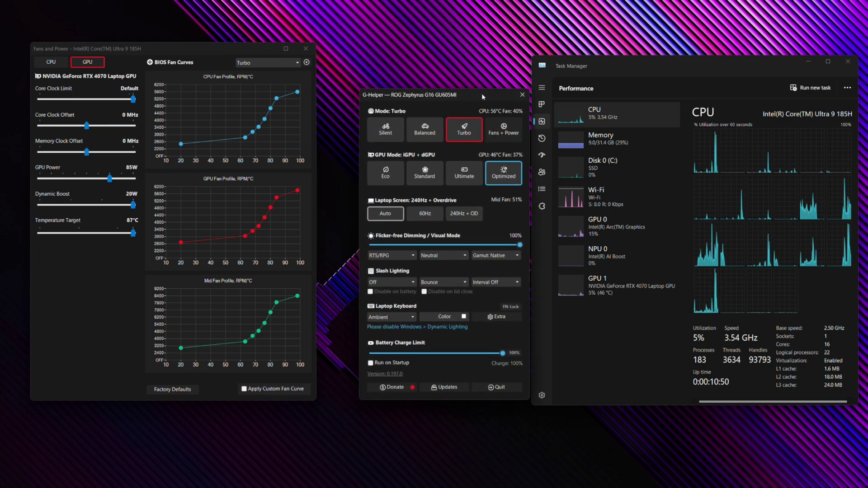
left_click_drag(240, 47, 281, 53)
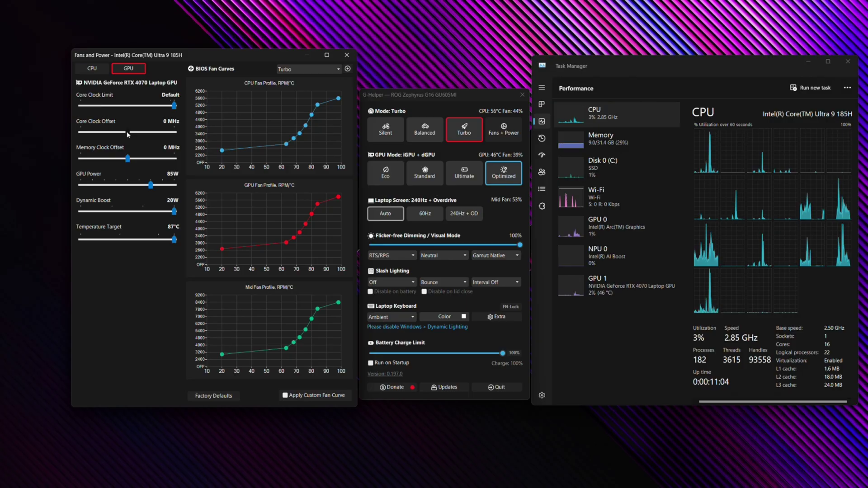
Try a 500 MHz memory clock offset, reset it to 0 MHz, raise GPU power to 95 W, and close Fans and Power
left_click_drag(127, 132, 183, 163)
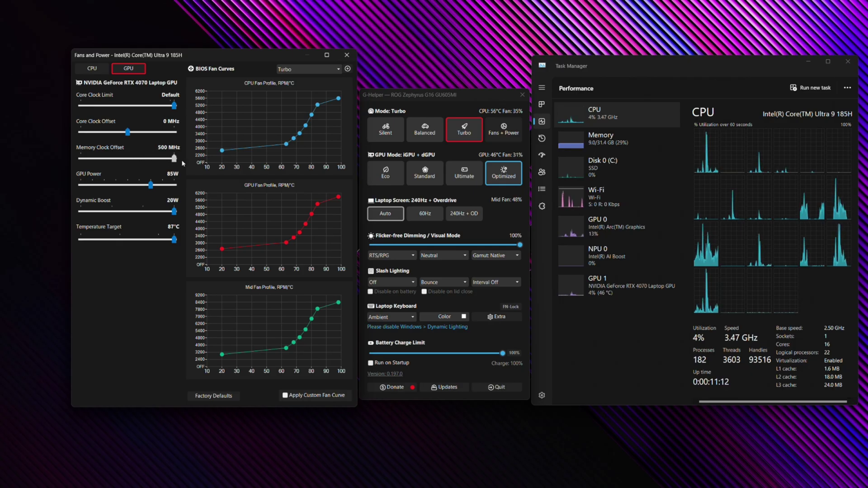
mouse_move(127, 132)
left_mouse_down()
mouse_move(188, 131)
mouse_move(128, 135)
left_mouse_up()
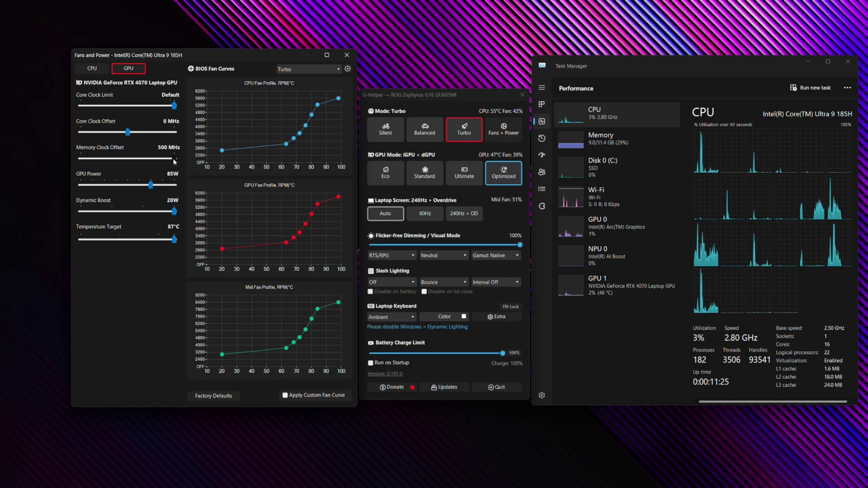
left_click_drag(175, 160, 175, 185)
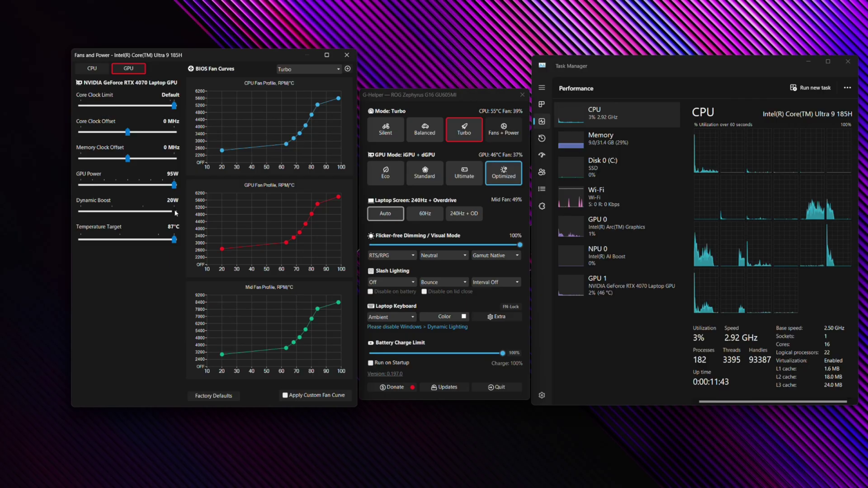
left_click_drag(174, 240, 192, 242)
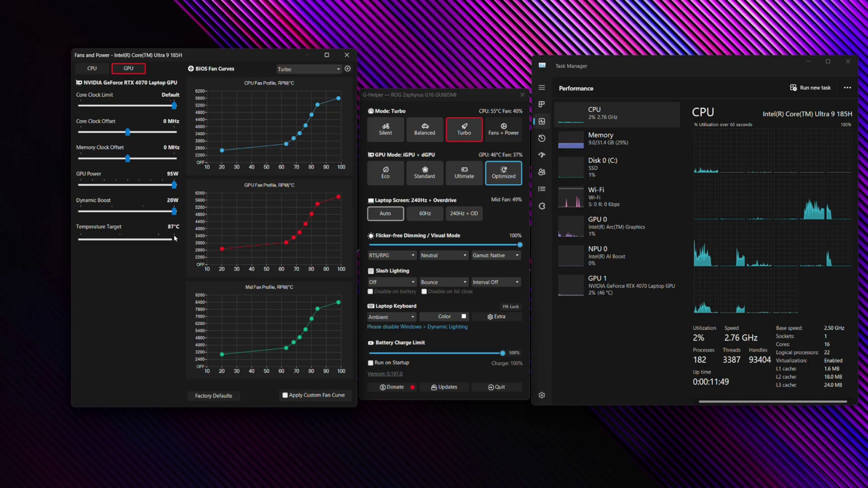
mouse_move(174, 238)
left_mouse_down()
mouse_move(152, 240)
mouse_move(187, 246)
left_mouse_up()
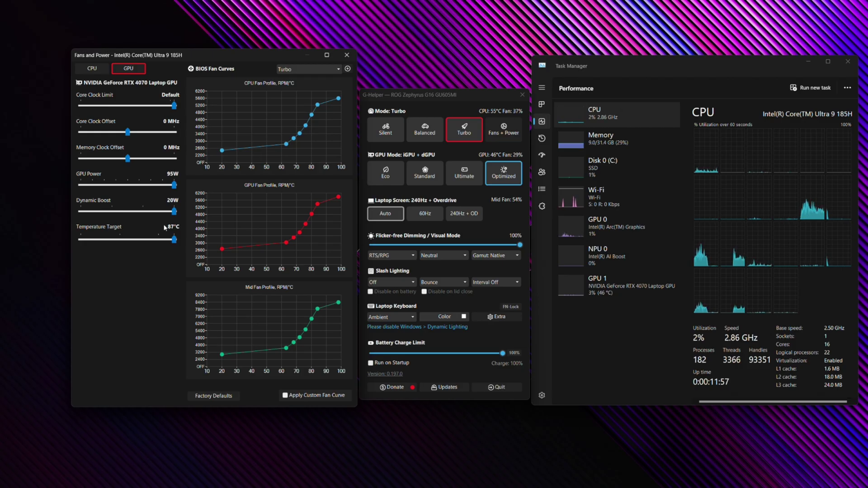
left_click(347, 54)
Switch the performance mode to Balanced and toggle the fan speed readouts between percent and RPM, ending on RPM
left_click(425, 130)
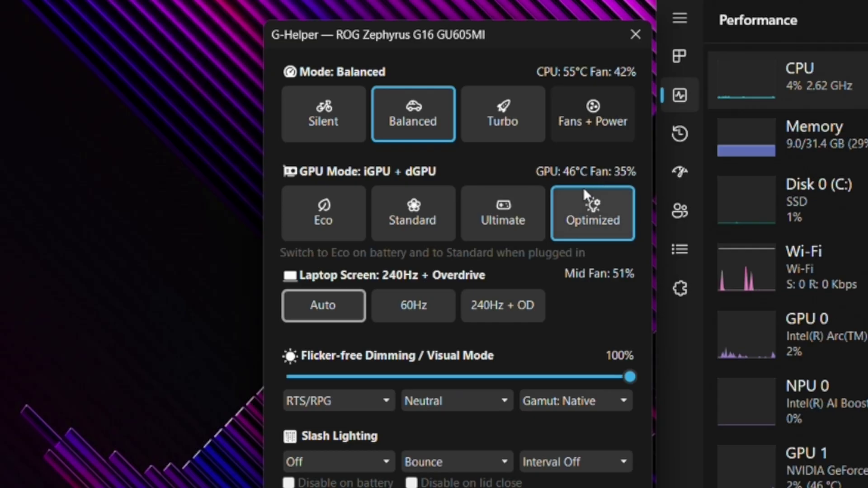
left_click(547, 172)
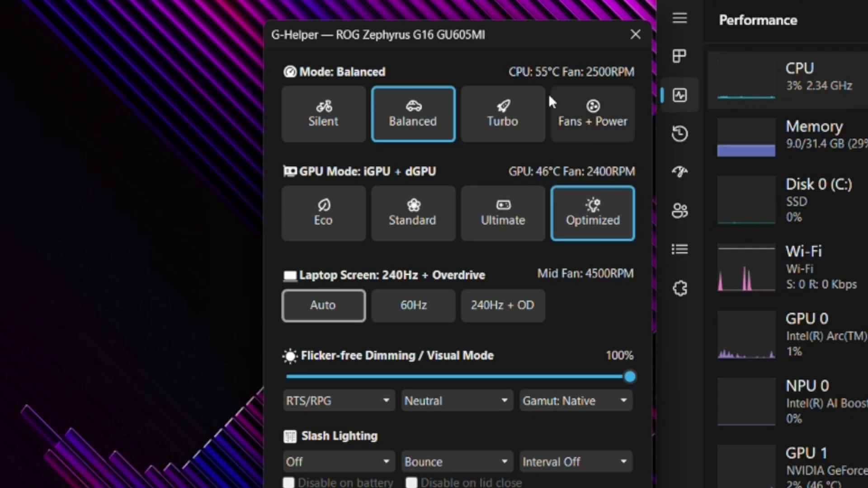
left_click(597, 82)
left_click(584, 81)
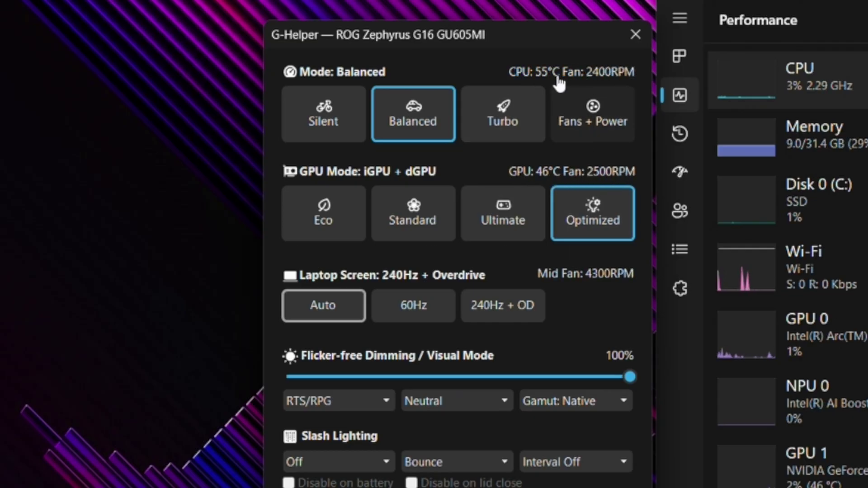
left_click(616, 78)
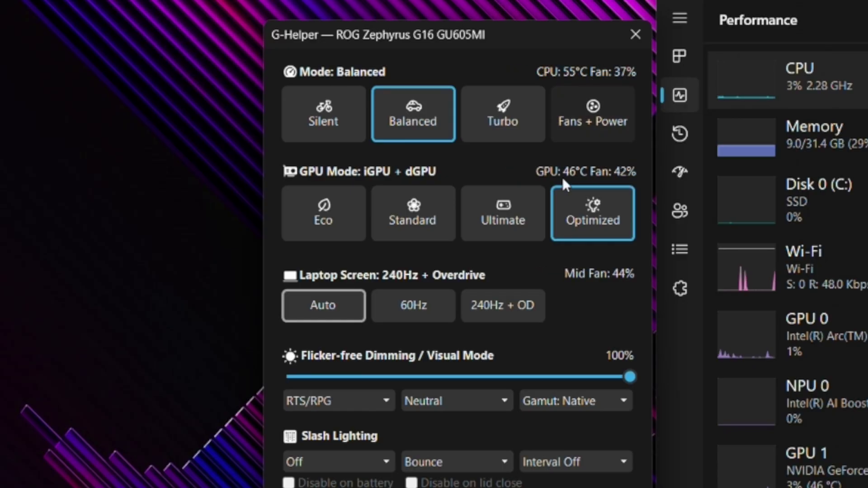
left_click(595, 171)
left_click(613, 76)
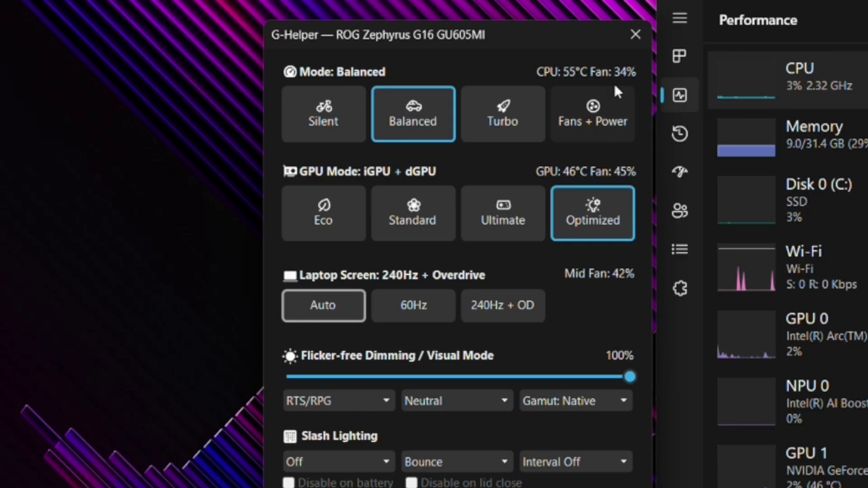
left_click(590, 173)
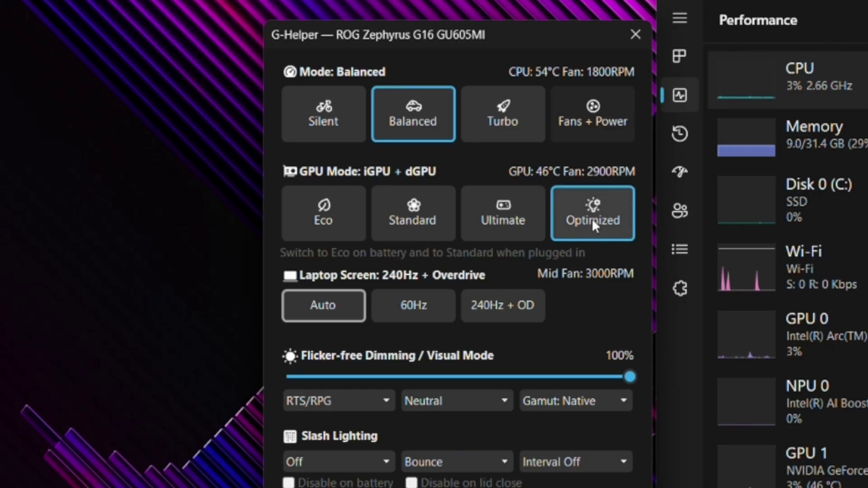
Open the NVIDIA Control Panel and narrow its window so the display mode options sit beside G-Helper
key("super")
type("nvidia")
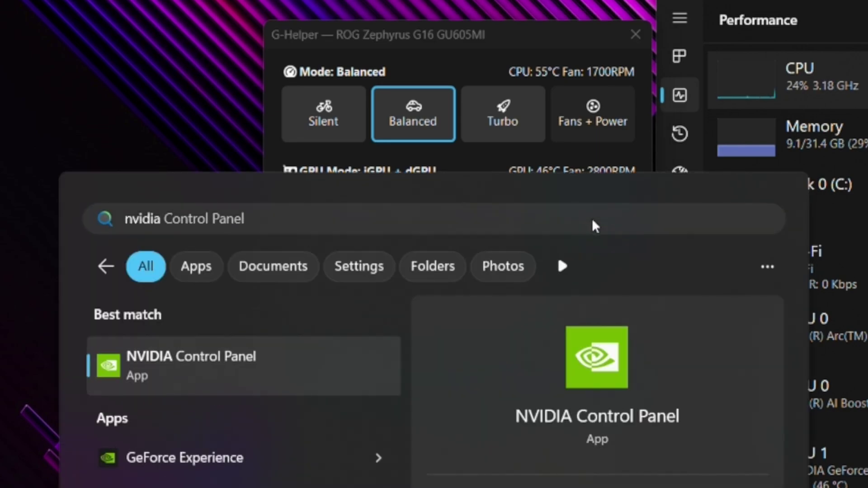
key("Return")
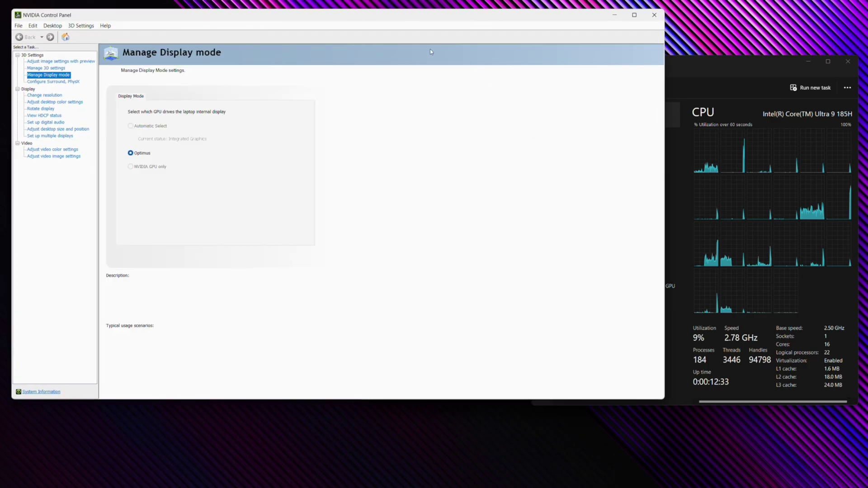
left_click_drag(664, 147, 357, 148)
mouse_move(147, 155)
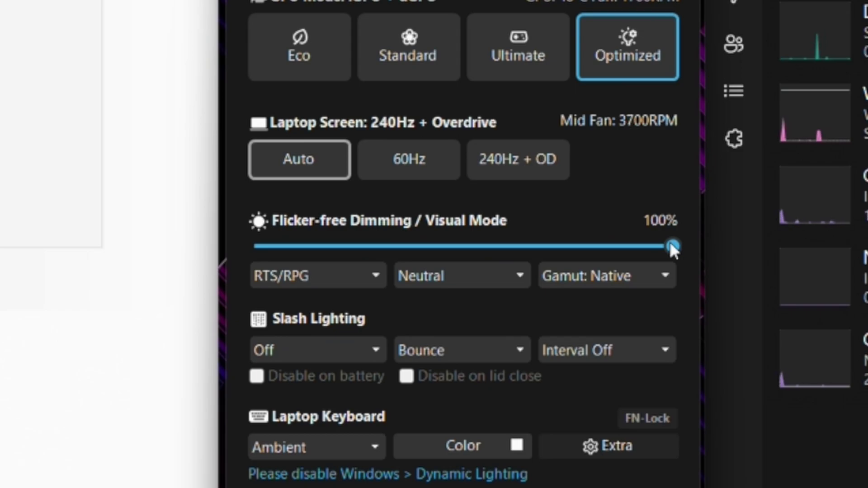
Try the FPS, Racing and Vivid visual modes for the display and return to RTS/RPG
left_click(379, 278)
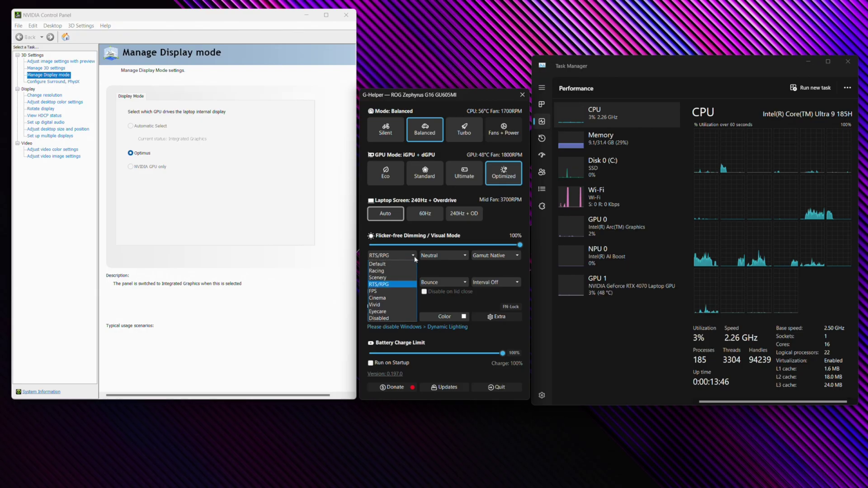
left_click(396, 292)
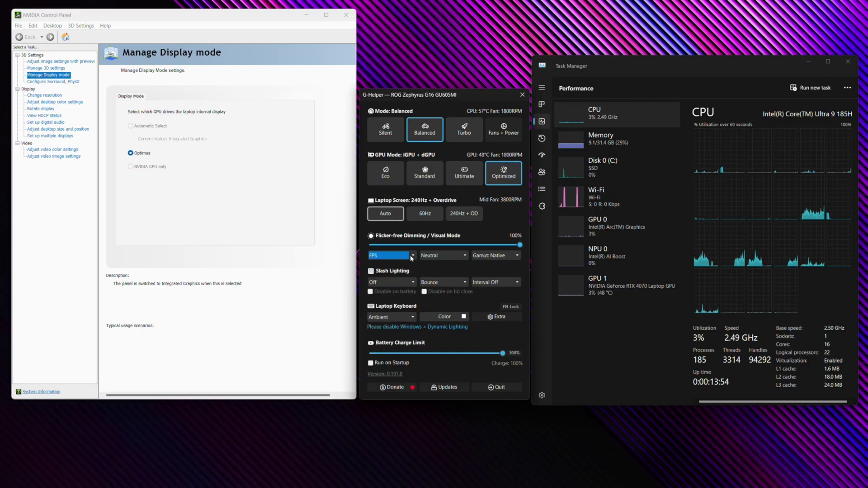
left_click(411, 256)
left_click(407, 272)
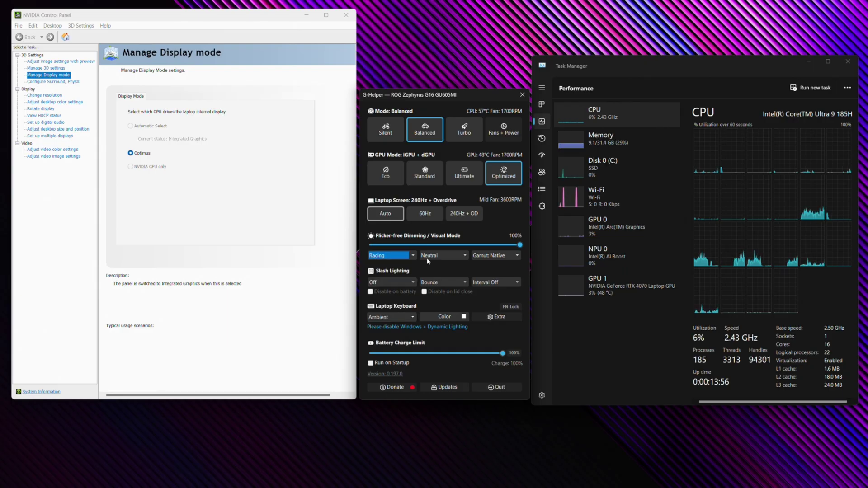
left_click(415, 257)
left_click(406, 307)
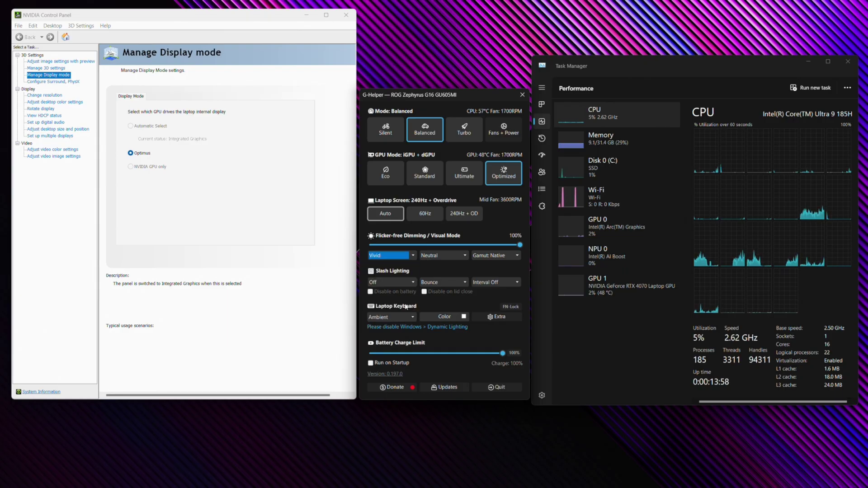
left_click(413, 256)
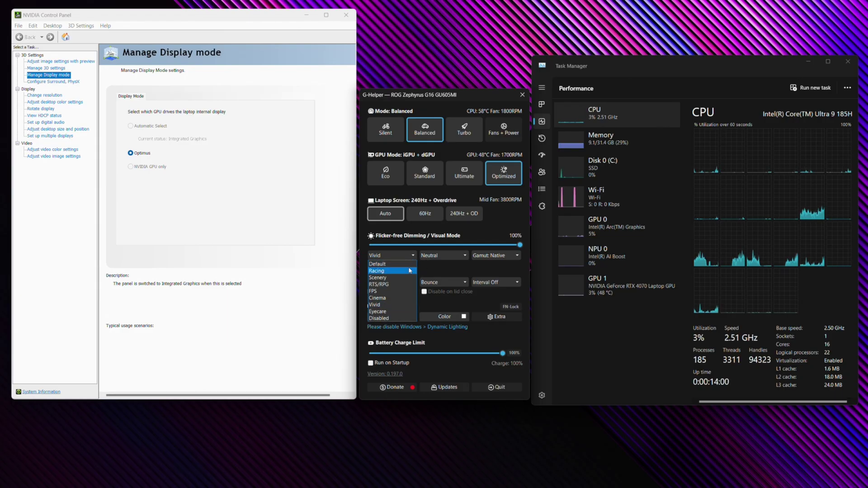
left_click(404, 292)
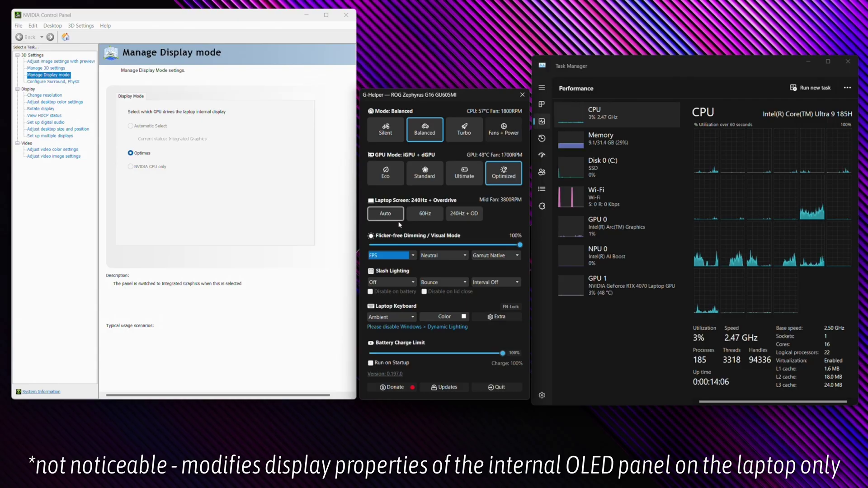
left_click(411, 256)
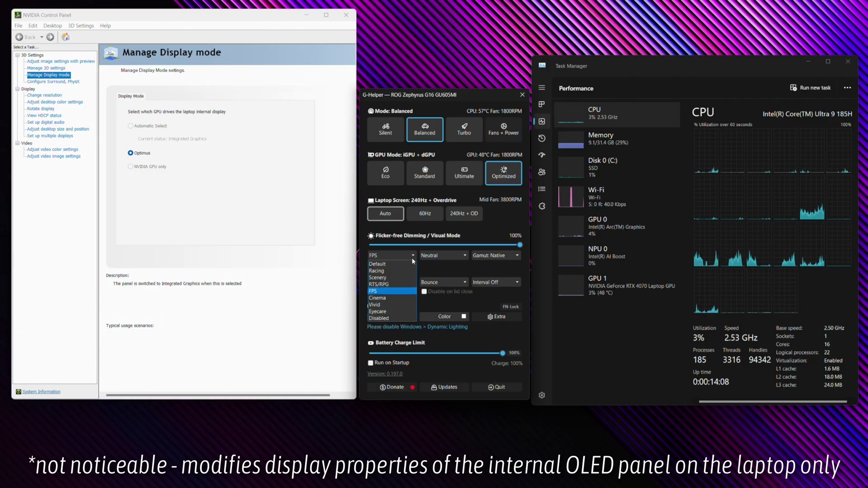
left_click(405, 285)
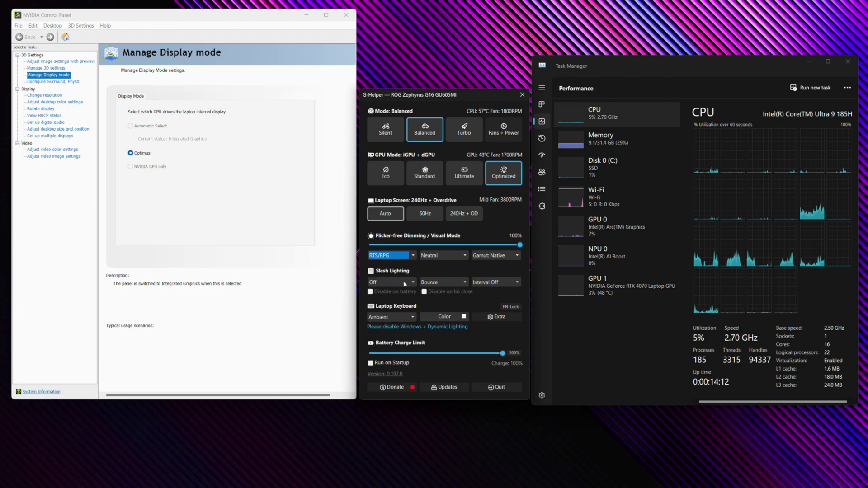
Try the Warmest and Coldest colour temperatures for the display and return to Neutral
left_click(461, 256)
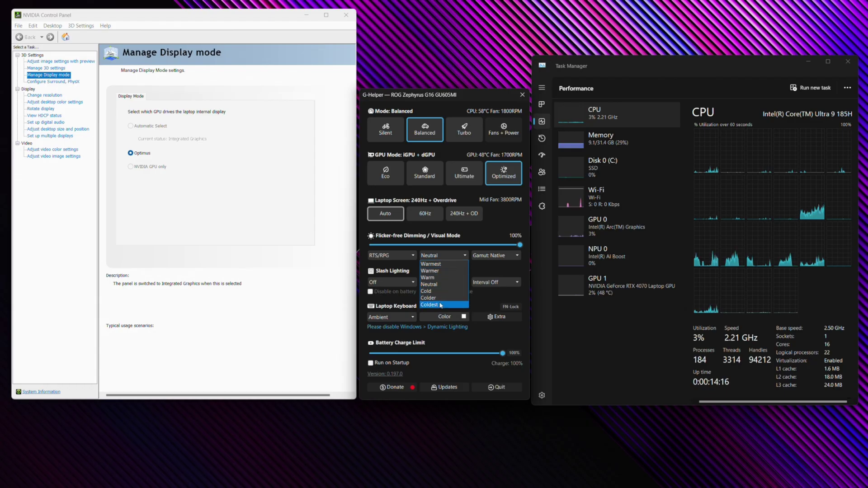
left_click(451, 267)
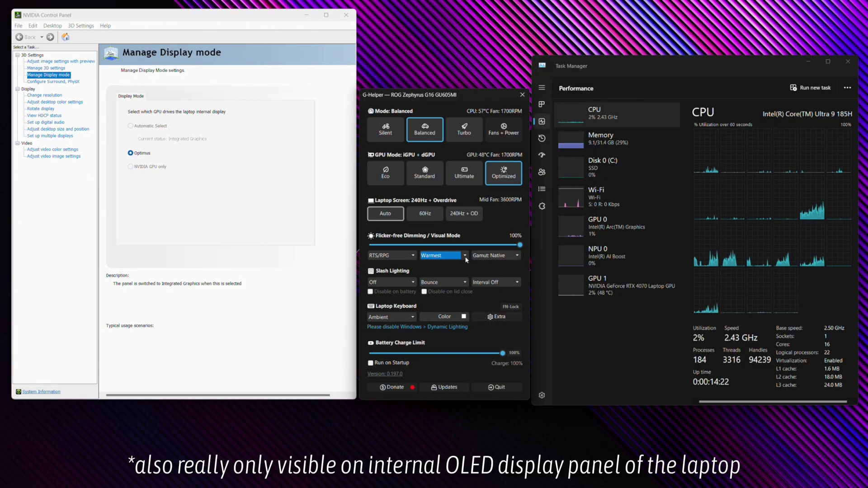
left_click(465, 258)
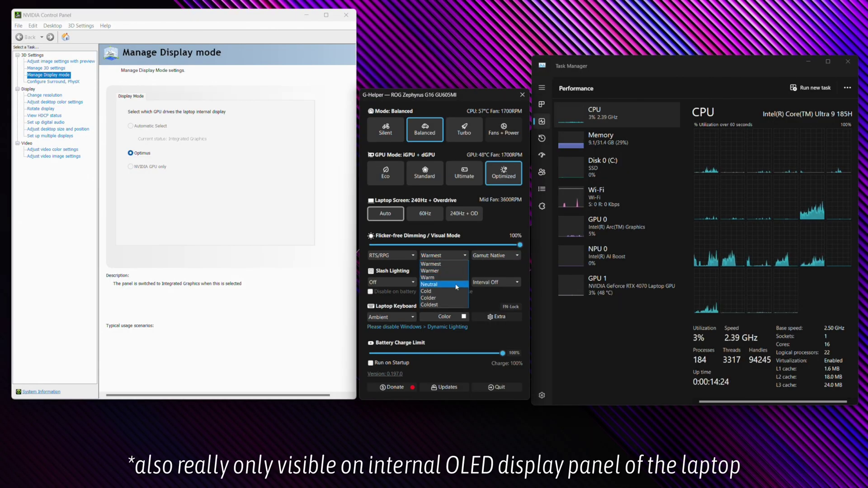
left_click(455, 305)
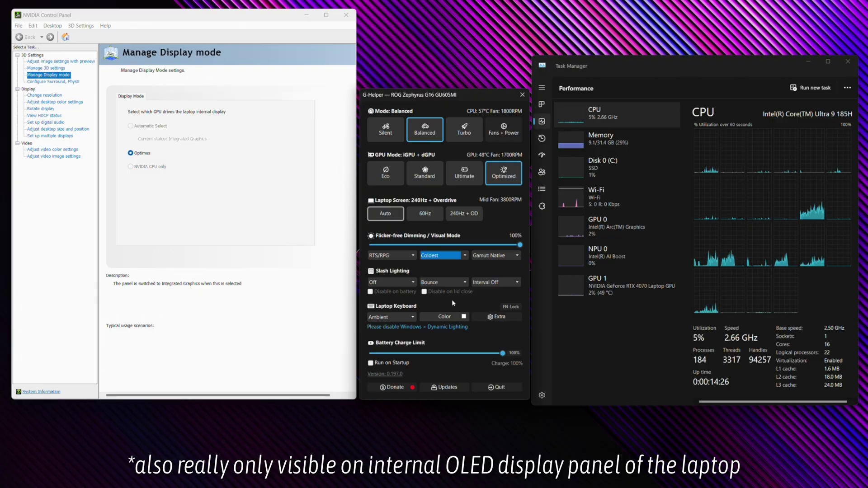
left_click(466, 256)
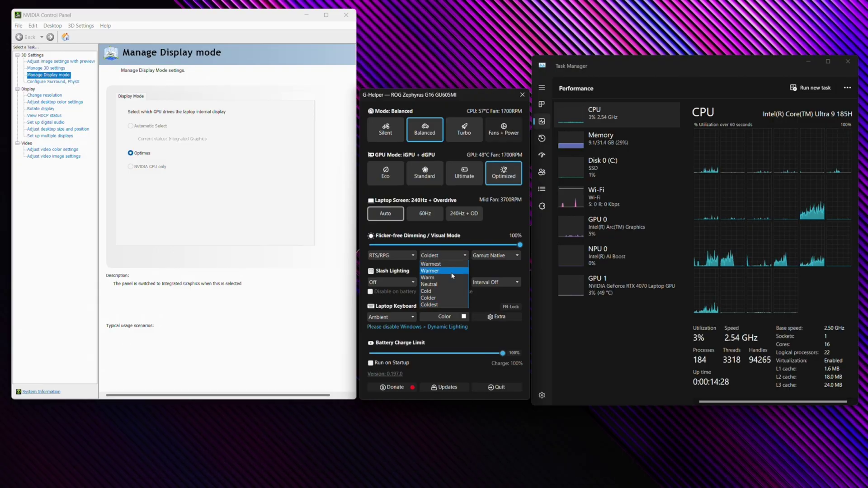
left_click(453, 284)
Try the sRGB and DCIP3 display gamuts and return to Gamut: Native
left_click(509, 256)
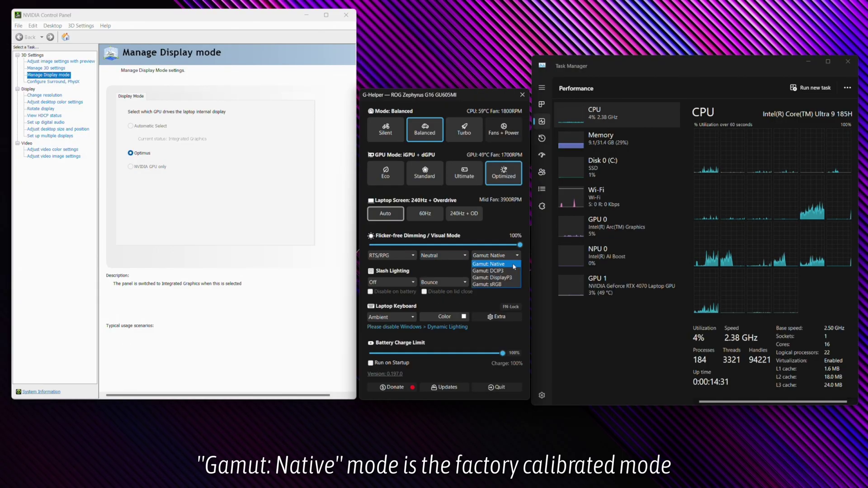
left_click(499, 284)
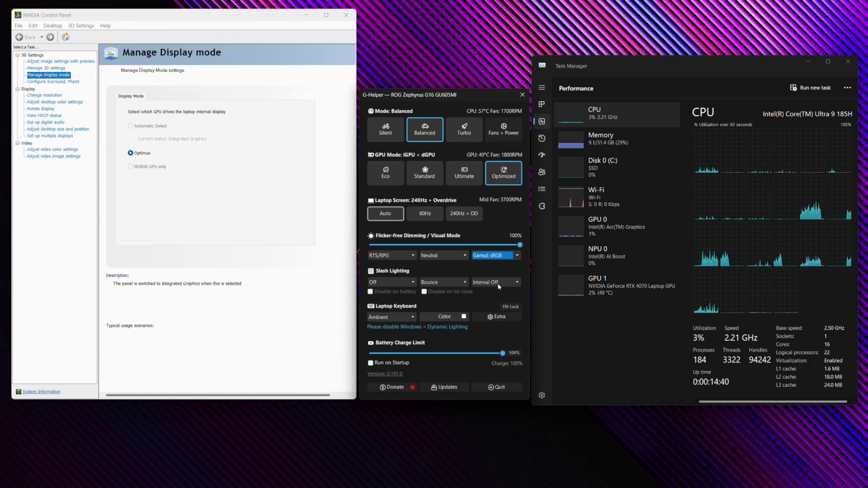
left_click(518, 257)
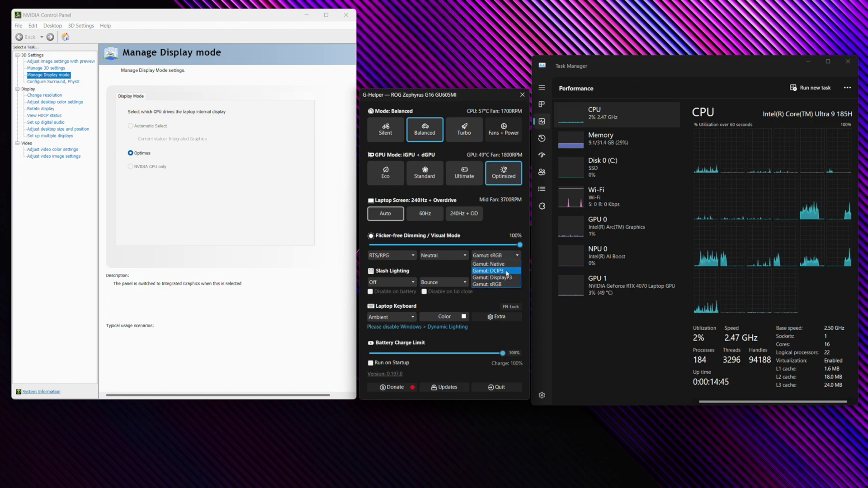
left_click(507, 271)
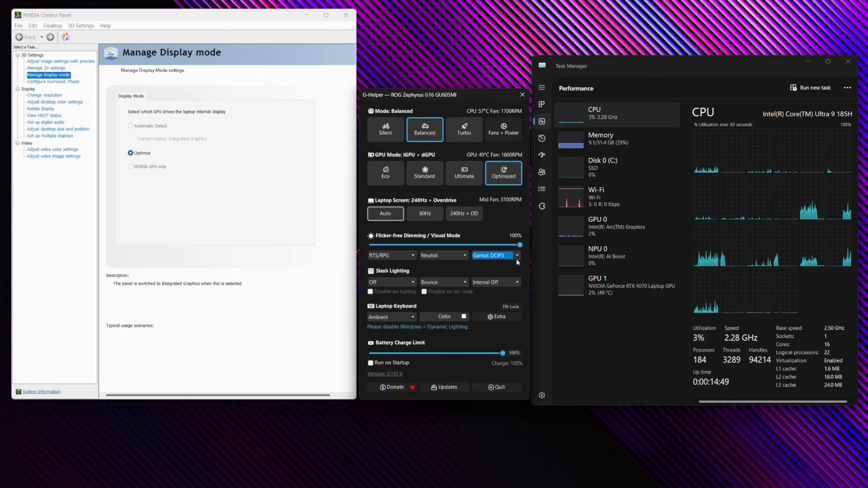
left_click(517, 256)
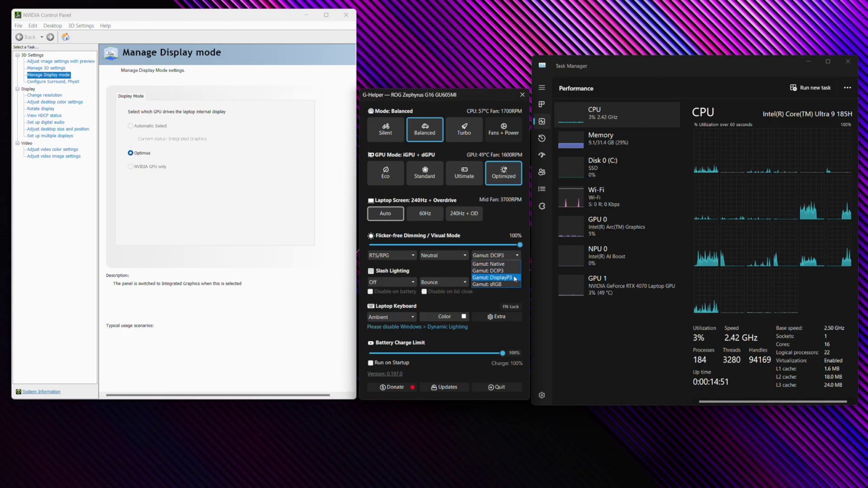
left_click(518, 264)
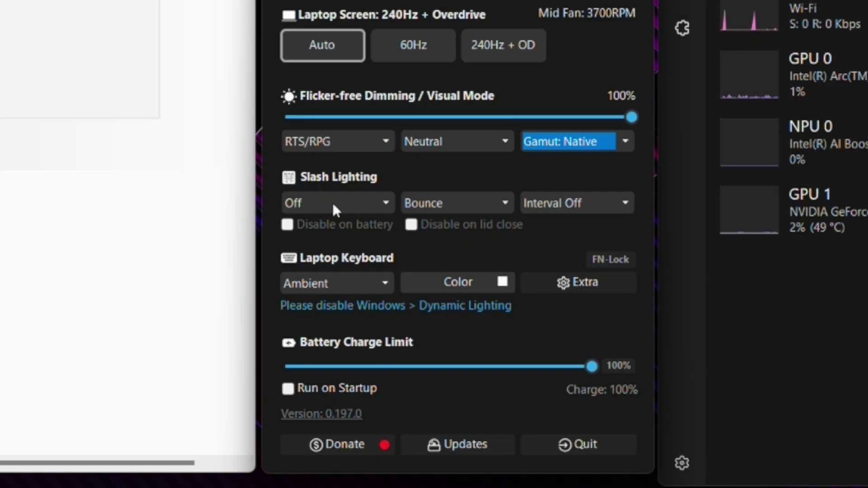
Review the Slash Lighting animation and interval choices, keeping Bounce and Interval Off
left_click(504, 202)
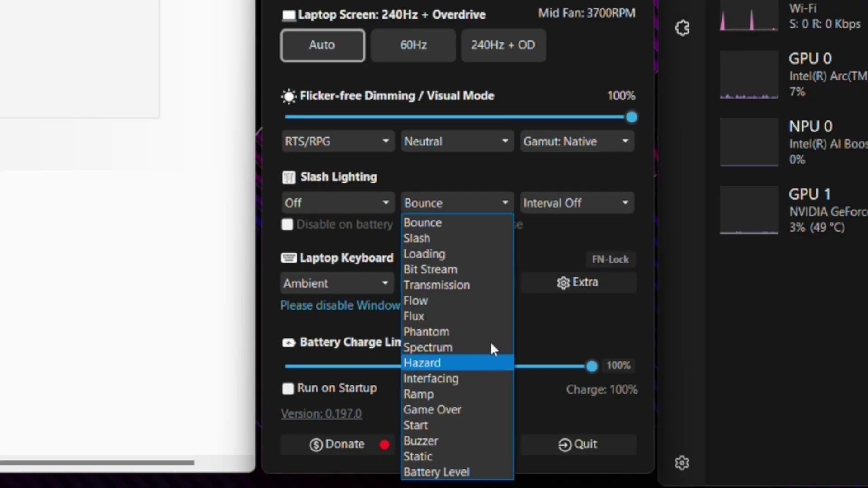
left_click(626, 230)
left_click(626, 200)
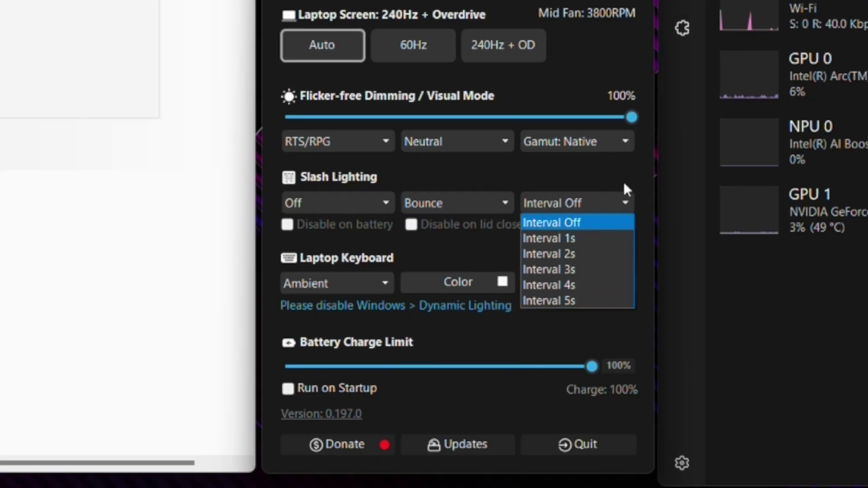
left_click(620, 220)
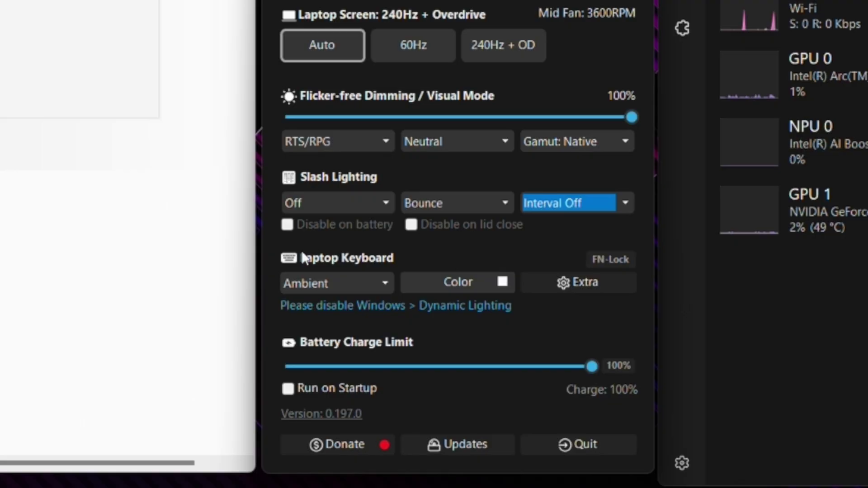
Enable FN-Lock for the laptop keyboard and test raising the keyboard backlight brightness
left_click(592, 260)
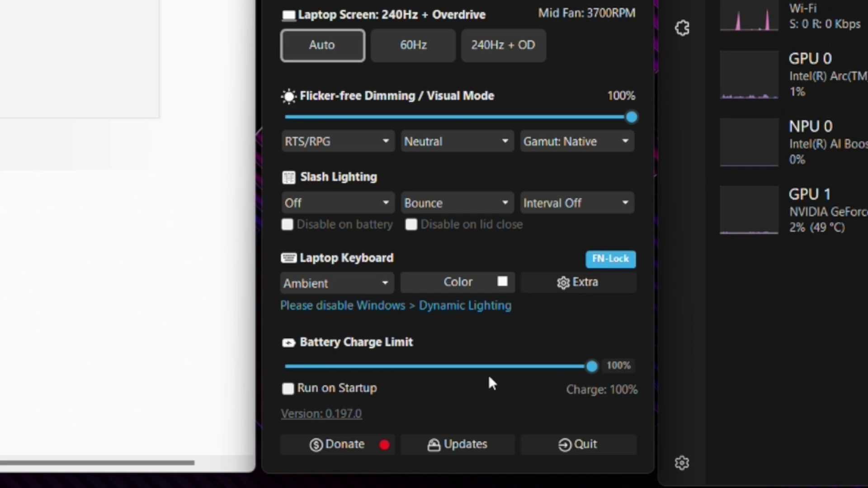
key("XF86KbdBrightnessUp")
key("XF86KbdBrightnessUp")
key("XF86KbdBrightnessUp")
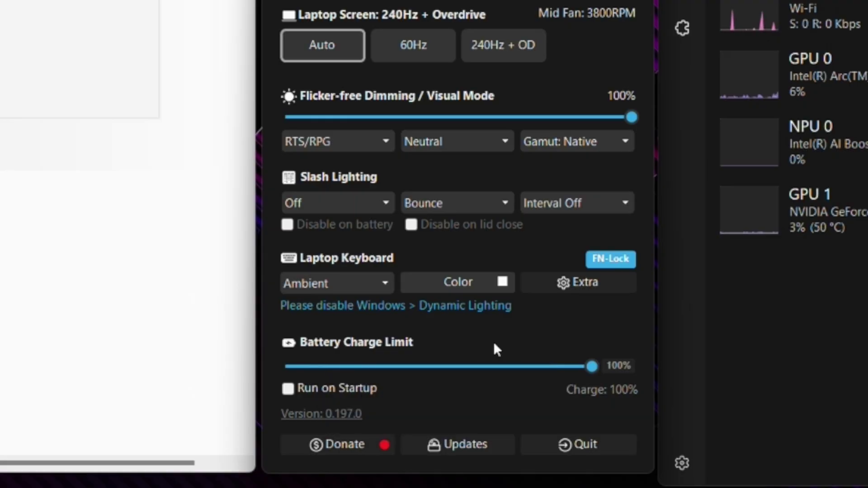
left_click(617, 262)
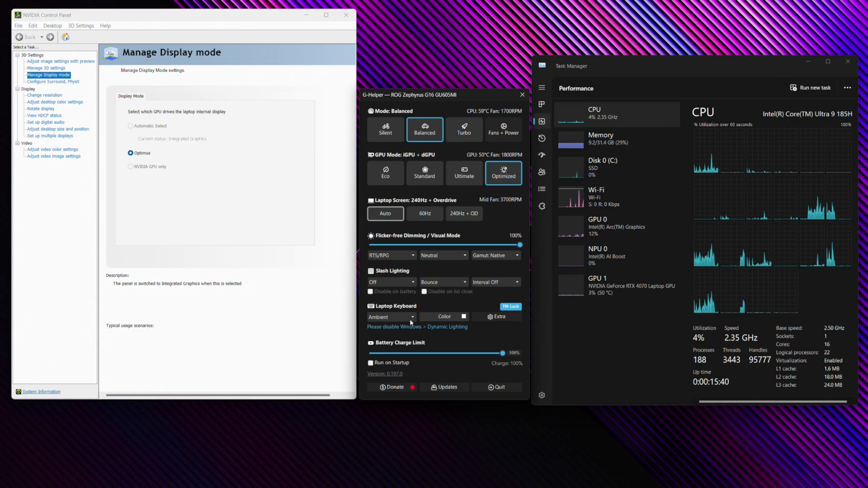
Set the laptop keyboard lighting to Breathe with green as its second colour, moving the G-Helper window back beside Task Manager
left_click(337, 283)
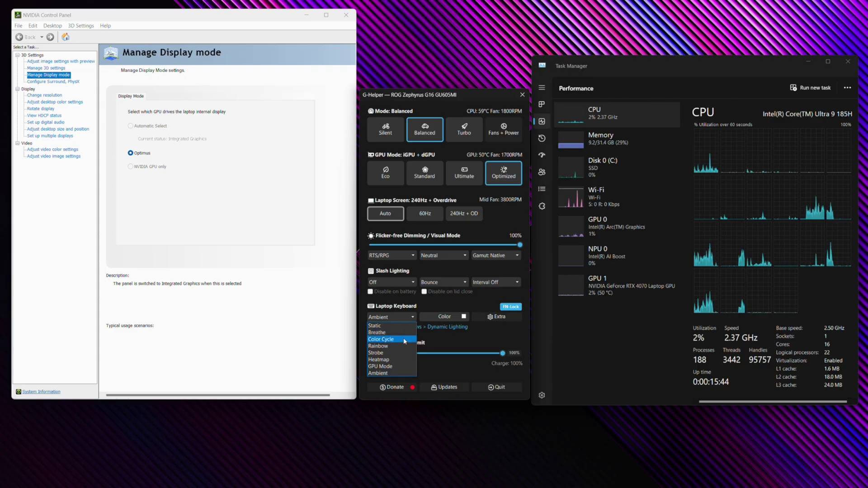
left_click(404, 334)
left_click_drag(804, 177, 472, 93)
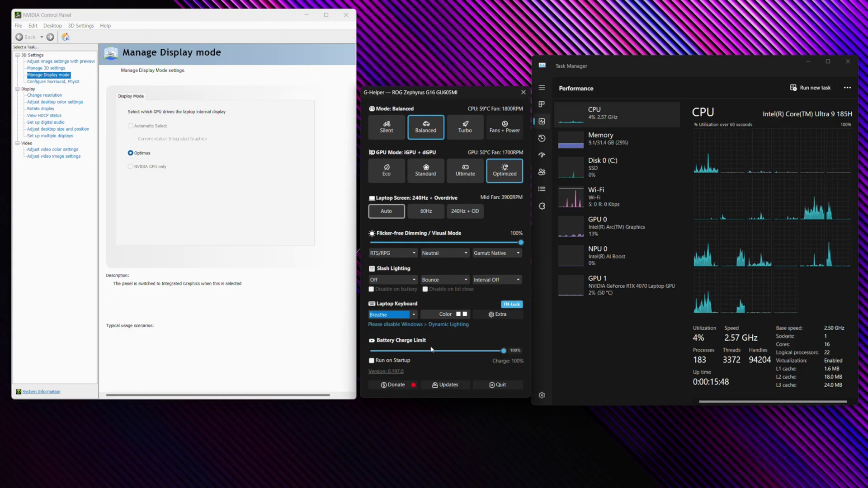
left_click(465, 315)
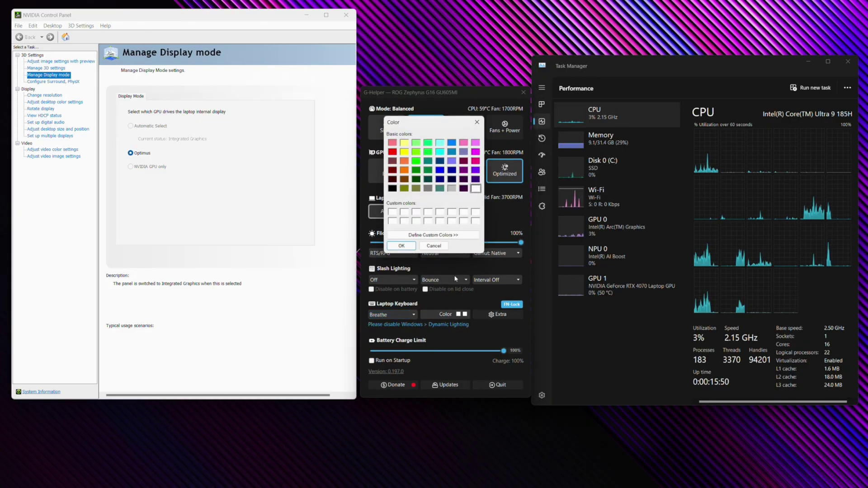
left_click(416, 161)
left_click(402, 245)
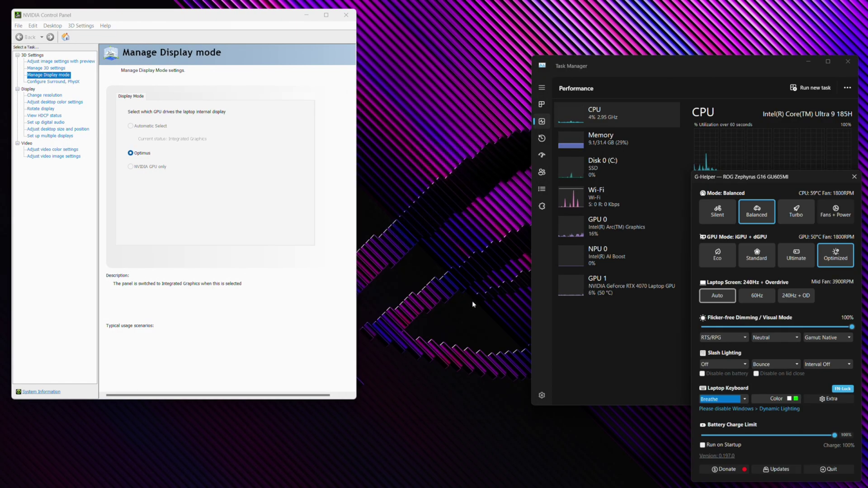
left_click_drag(813, 180, 480, 93)
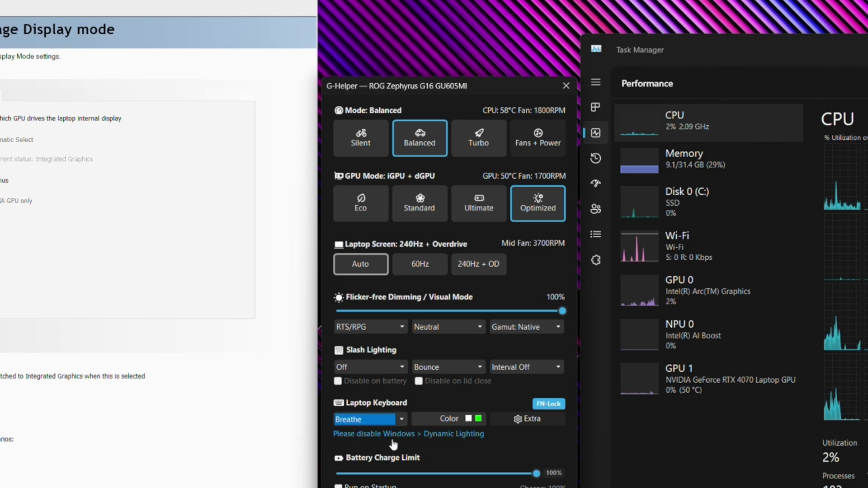
Open the Windows Dynamic Lighting settings and turn off Use Dynamic Lighting on my devices
left_click(461, 435)
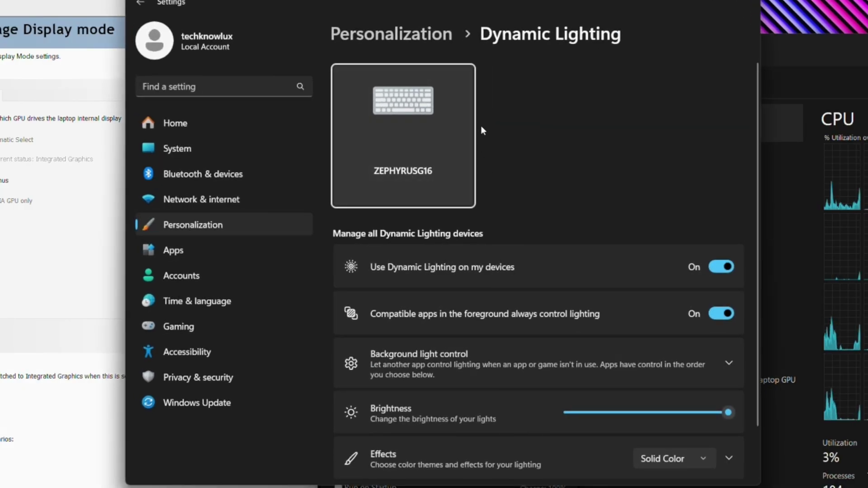
left_click(721, 266)
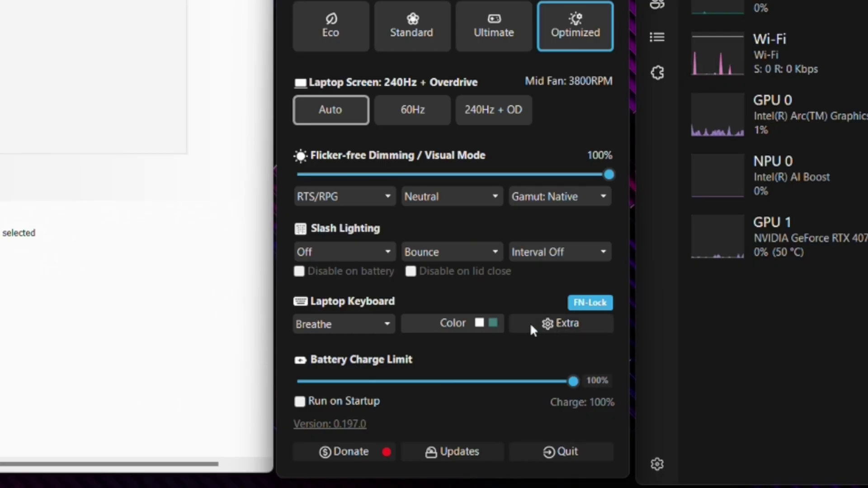
Open the Extra Settings and test the Visual Mode binding by cycling through the visual modes back to RTS/RPG
left_click(576, 325)
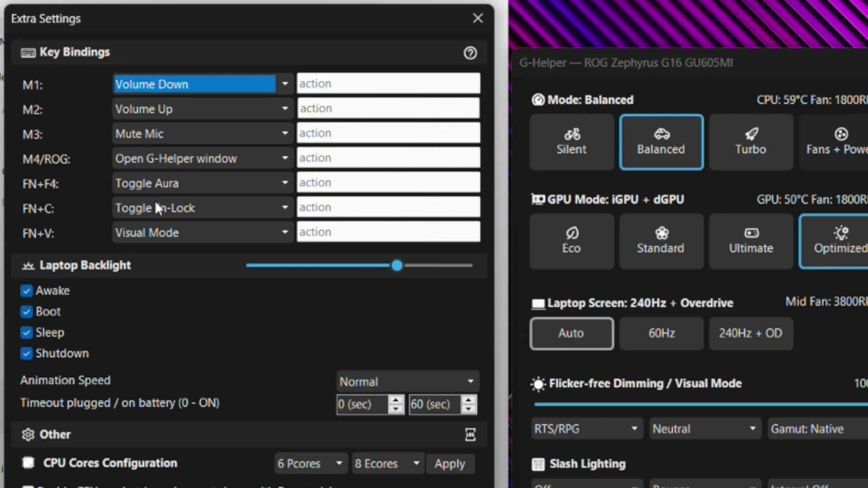
key("fn+v")
key("fn+v")
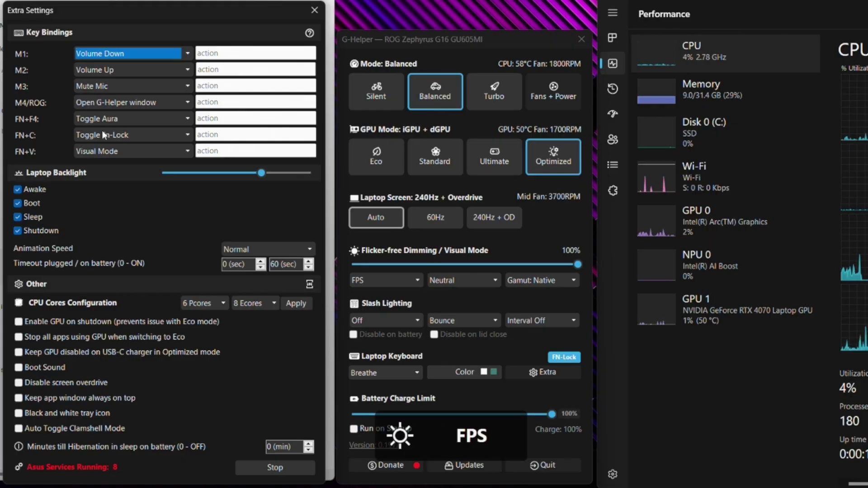
key("fn+v")
key("fn+v")
key("fn+v")
key("fn+v")
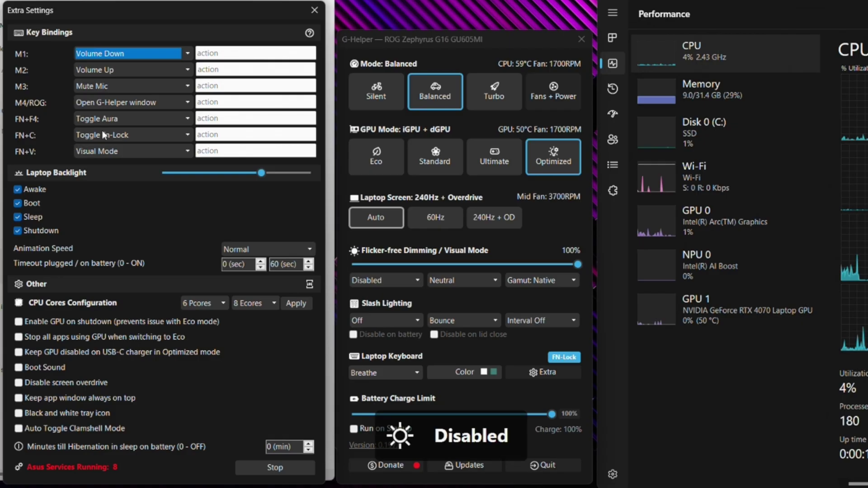
key("fn+v")
key("fn+v")
key("fn+v")
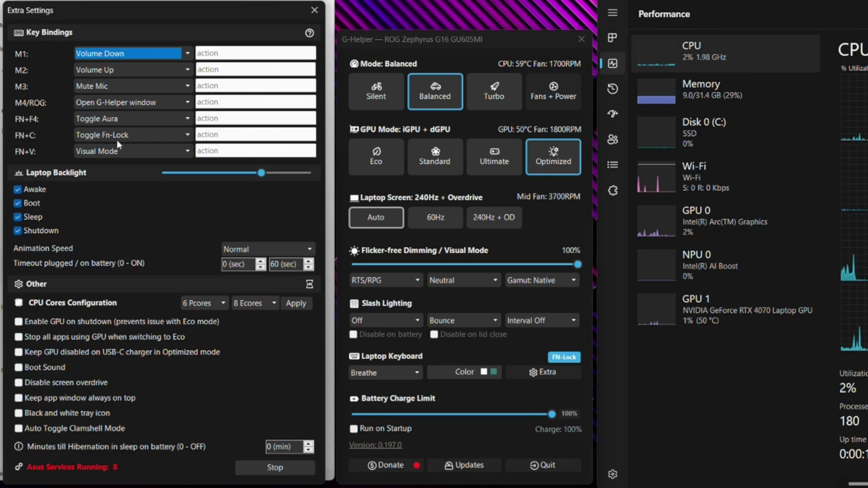
Test the Toggle Fn-Lock binding by switching FN-Lock off and on again
key("fn+c")
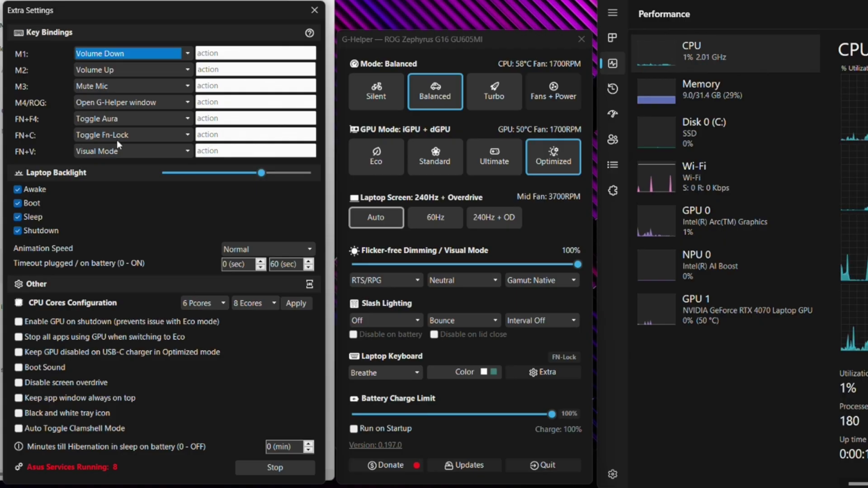
key("c")
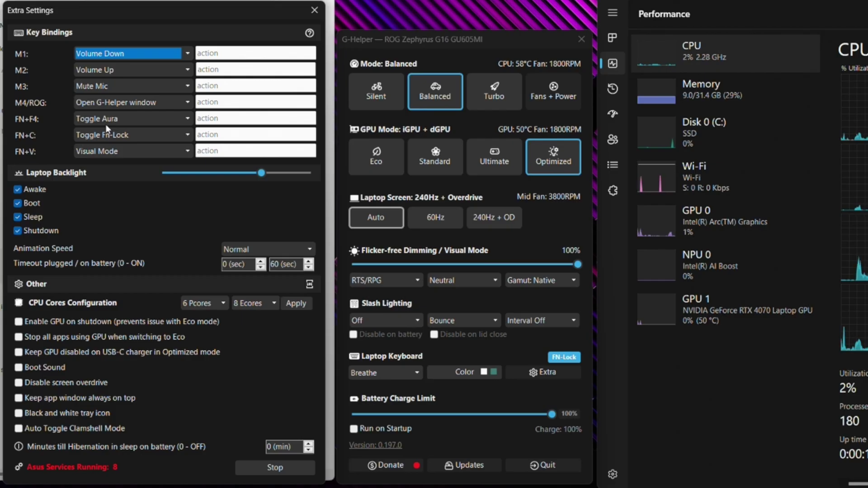
Test the Toggle Aura binding by cycling through the keyboard lighting effects, ending on Color Cycle, and return to Extra Settings
key("XF86Launch3")
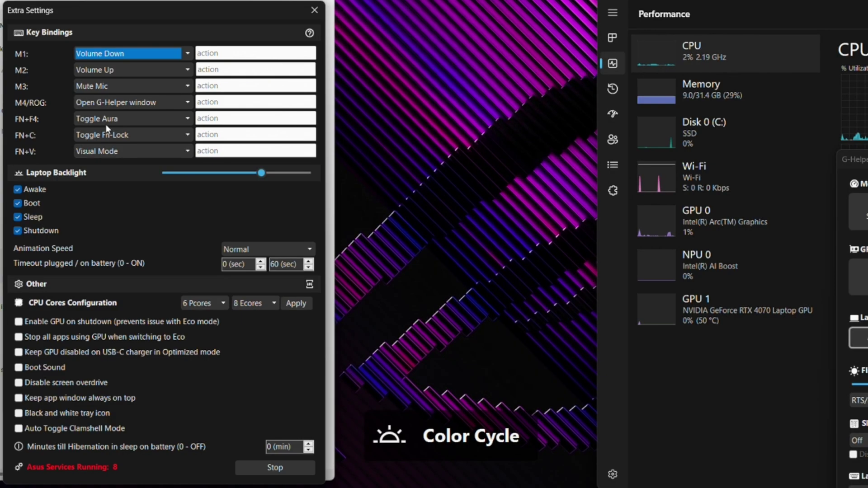
key("XF86Launch3")
key("XF86Launch3")
key("XF86Launch3")
key("XF86Launch3")
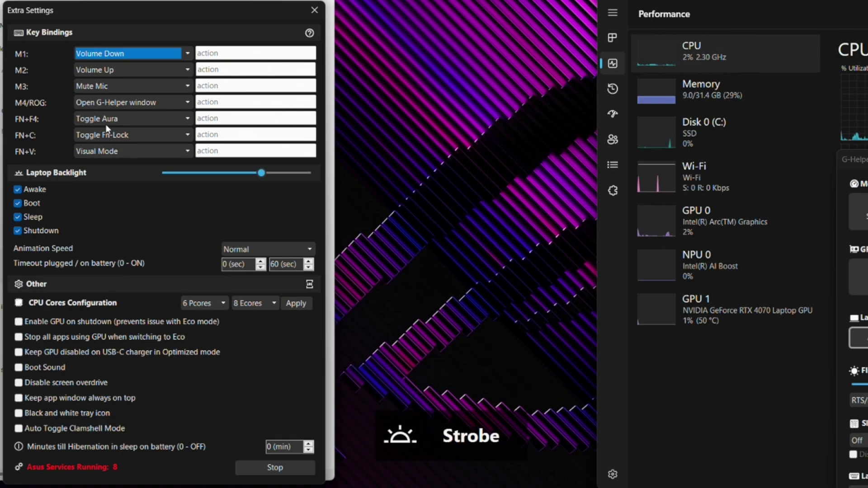
key("XF86Launch3")
key("XF86Launch3")
key("XF86Launch3")
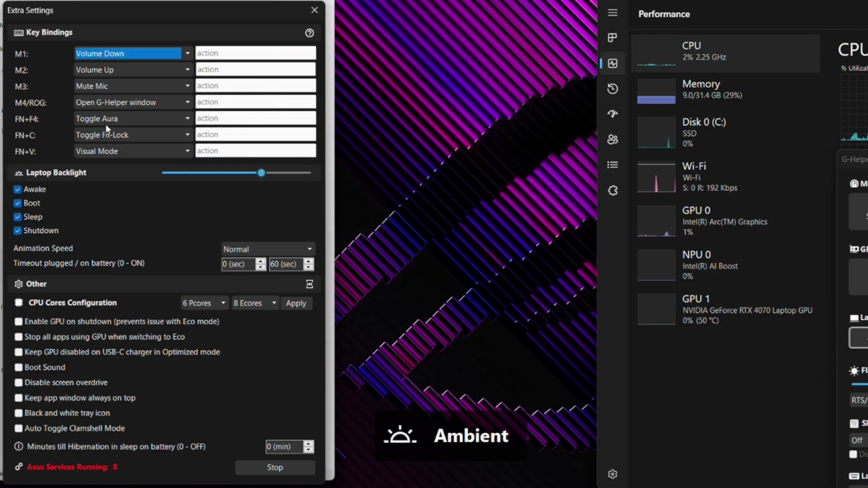
key("XF86Launch3")
key("XF86Launch3")
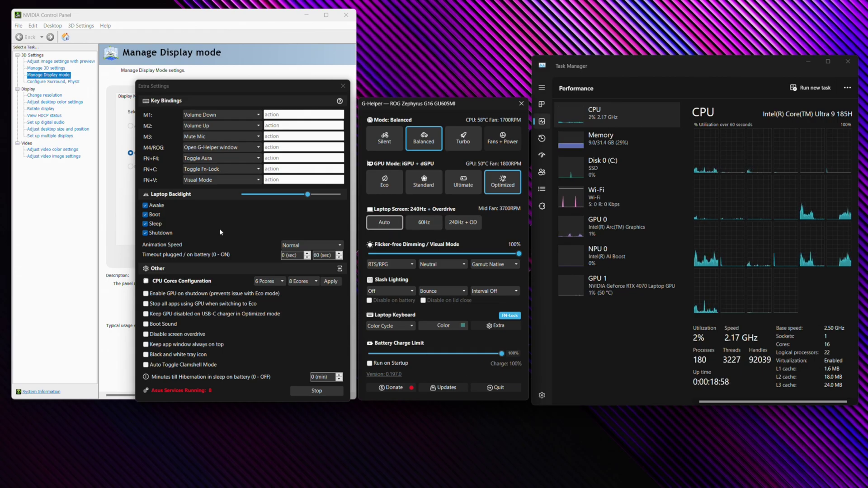
left_click(286, 198)
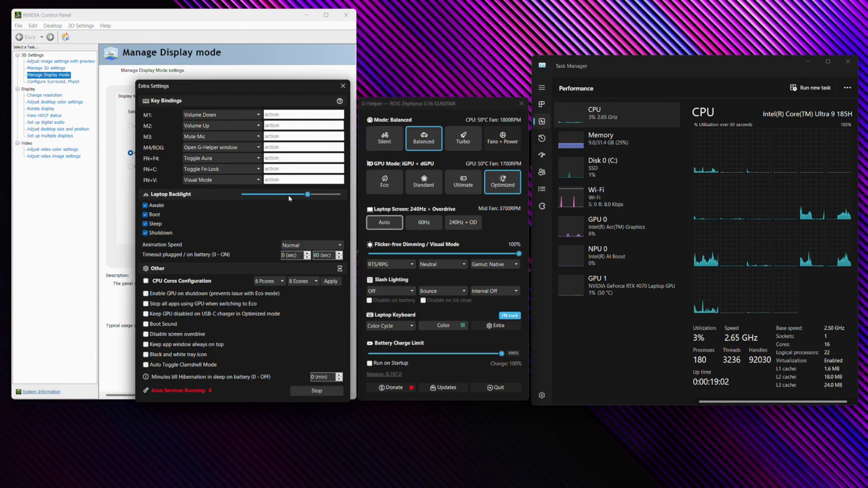
Raise the Laptop Backlight slider to maximum and test the backlight levels by stepping the keyboard brightness up and back down to Off
left_click_drag(286, 198, 342, 199)
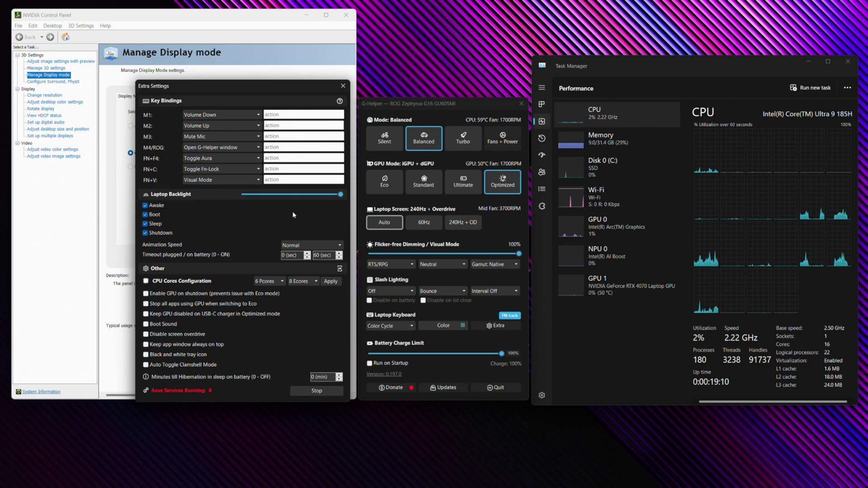
key("XF86KbdBrightnessUp")
key("XF86KbdBrightnessUp")
key("XF86KbdBrightnessUp")
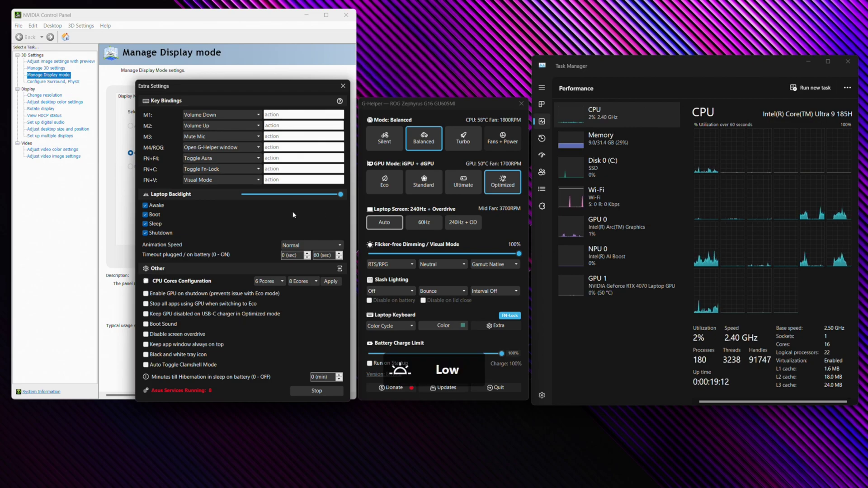
key("XF86KbdBrightnessUp")
key("XF86KbdBrightnessDown")
key("XF86KbdBrightnessDown")
key("XF86KbdBrightnessDown")
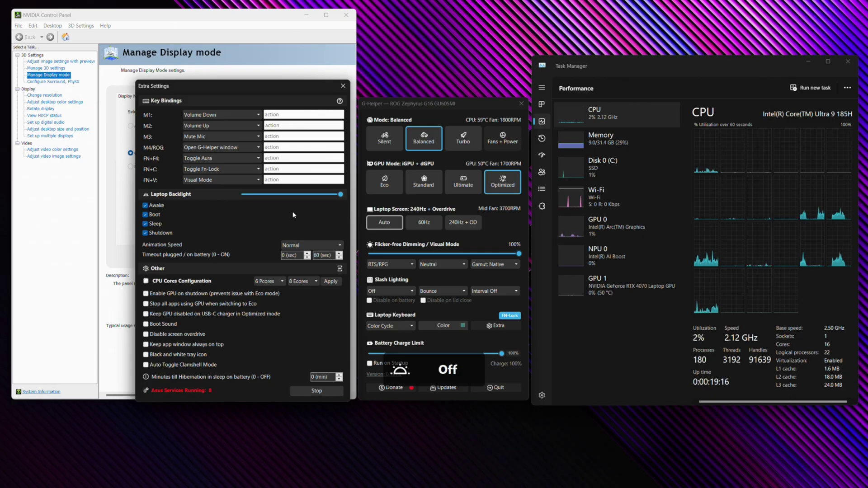
Test the keyboard backlight again by repeatedly raising and lowering its brightness level
key("XF86KbdBrightnessUp")
key("XF86KbdBrightnessUp")
key("XF86KbdBrightnessUp")
key("XF86KbdBrightnessUp")
key("XF86AudioRaiseVolume")
key("XF86KbdBrightnessUp")
key("XF86KbdBrightnessUp")
key("XF86KbdBrightnessDown")
key("XF86KbdBrightnessDown")
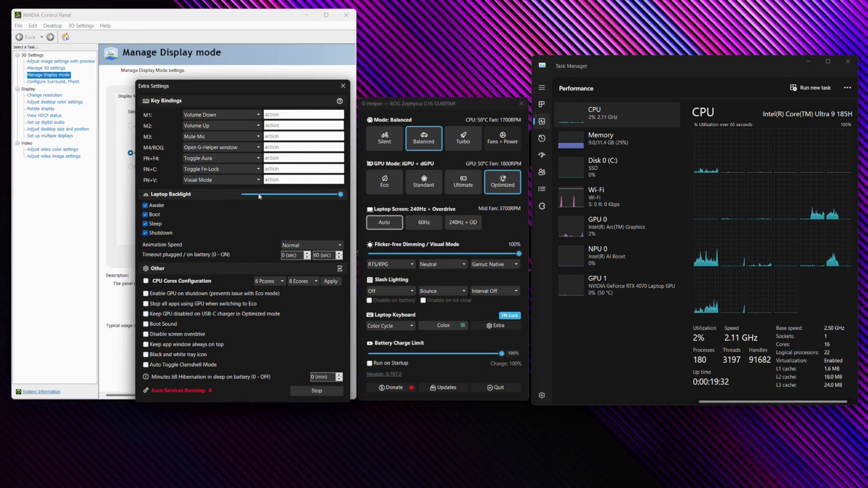
key("XF86KbdBrightnessUp")
key("XF86KbdBrightnessDown")
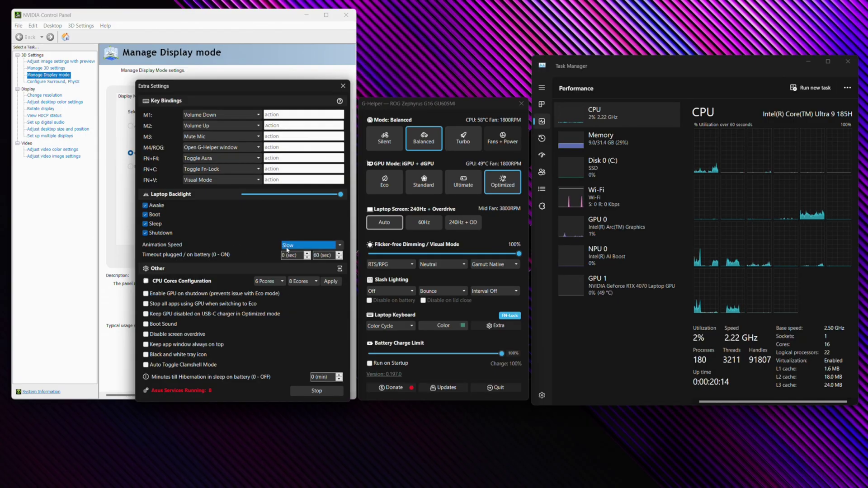
Set the backlight Animation Speed to Slow and try to apply the existing CPU cores configuration
left_click(319, 246)
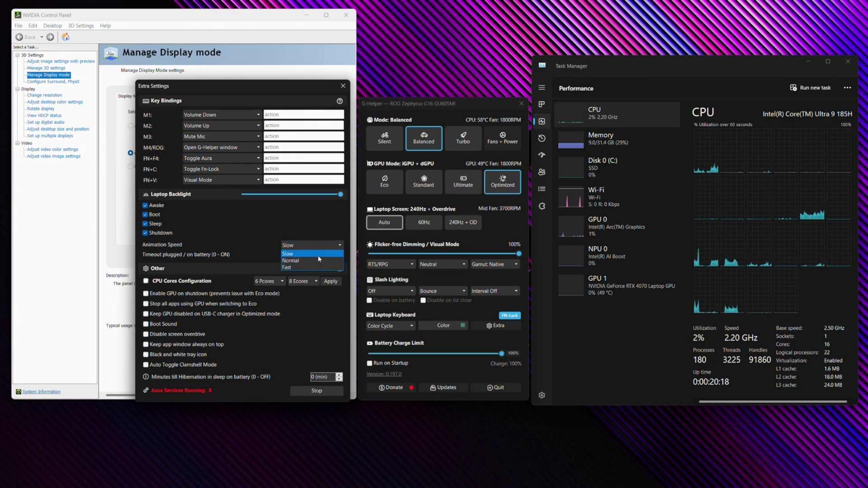
left_click(317, 254)
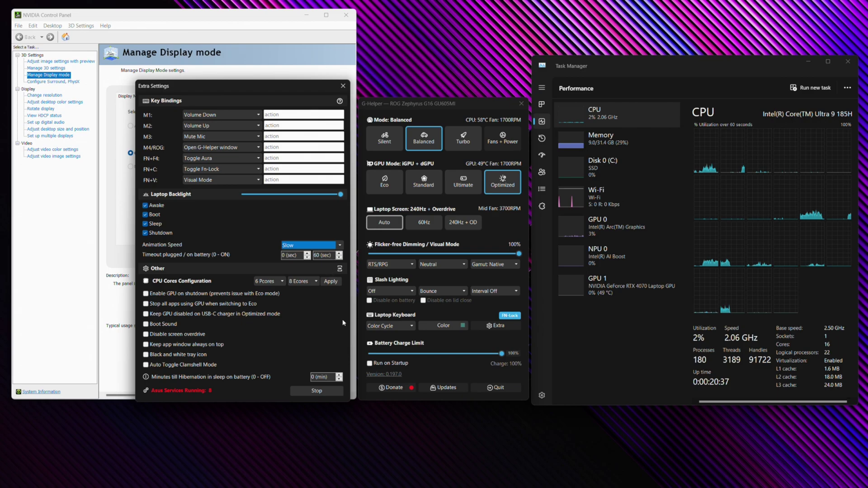
left_click(332, 281)
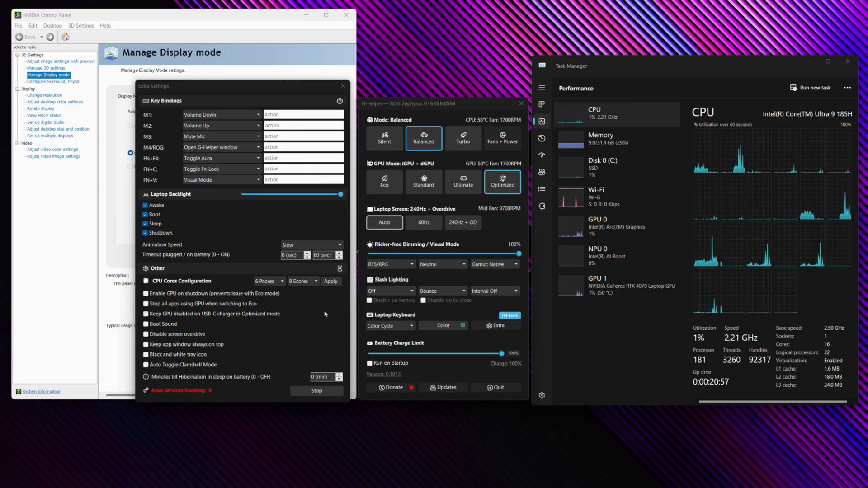
Reopen the Extra Settings, open the log file, look through its entries and close it
left_click(343, 86)
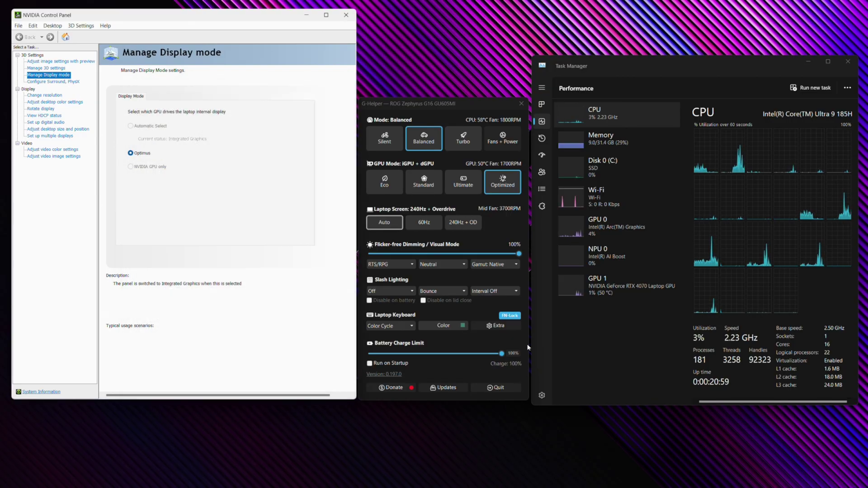
left_click(498, 327)
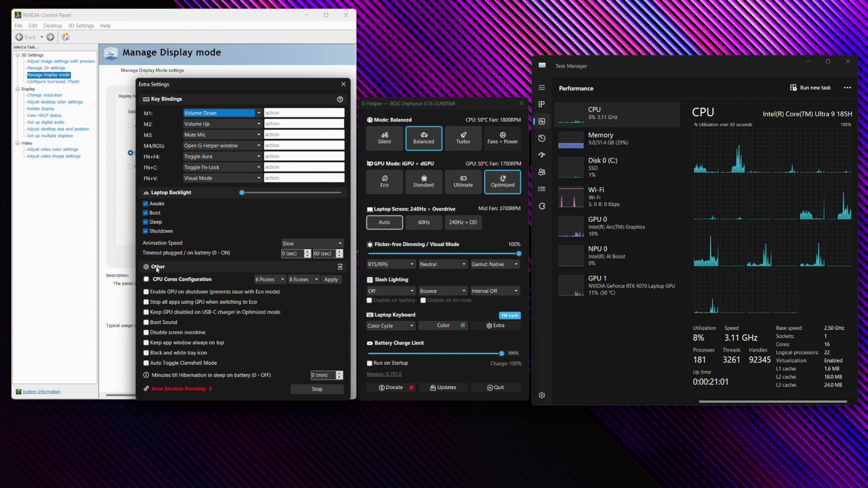
left_click(340, 268)
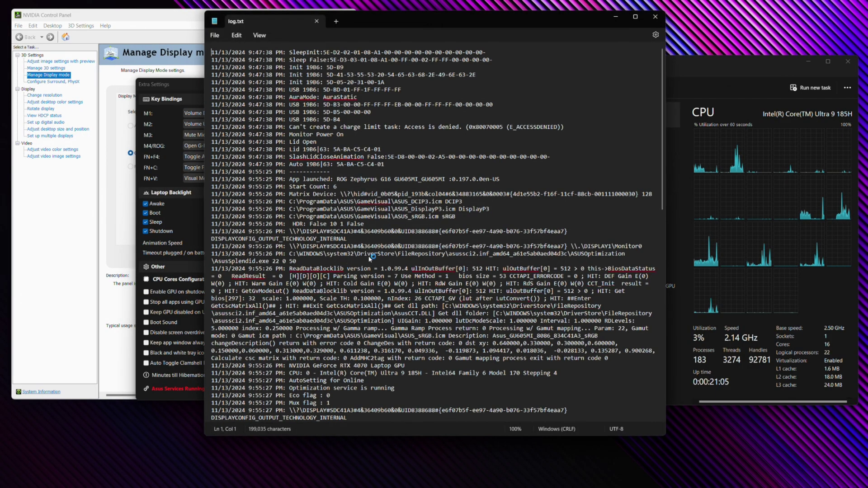
scroll(375, 245, "down", 13)
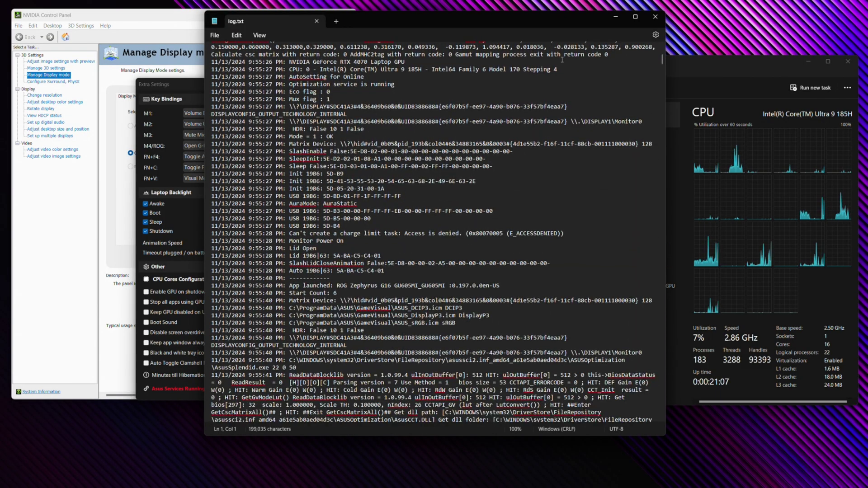
left_click(657, 18)
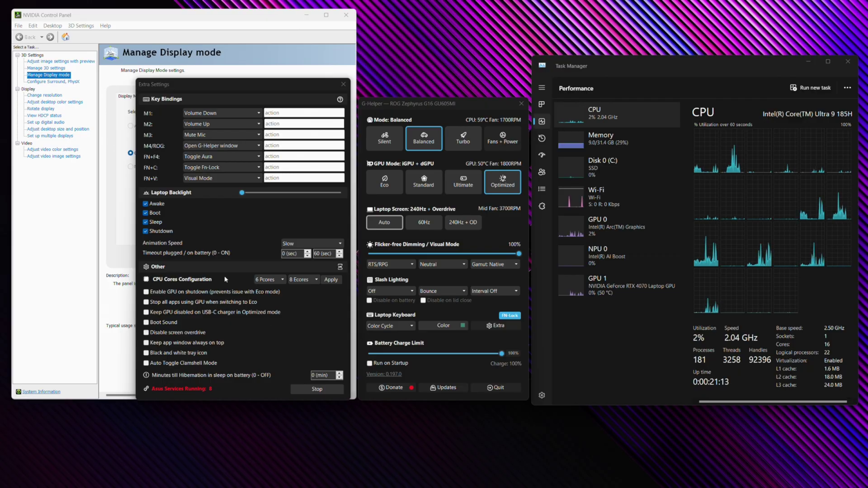
Choose 6 Pcores and 8 Ecores in the CPU Cores Configuration and enable Boot Sound
left_click(267, 280)
left_click(270, 287)
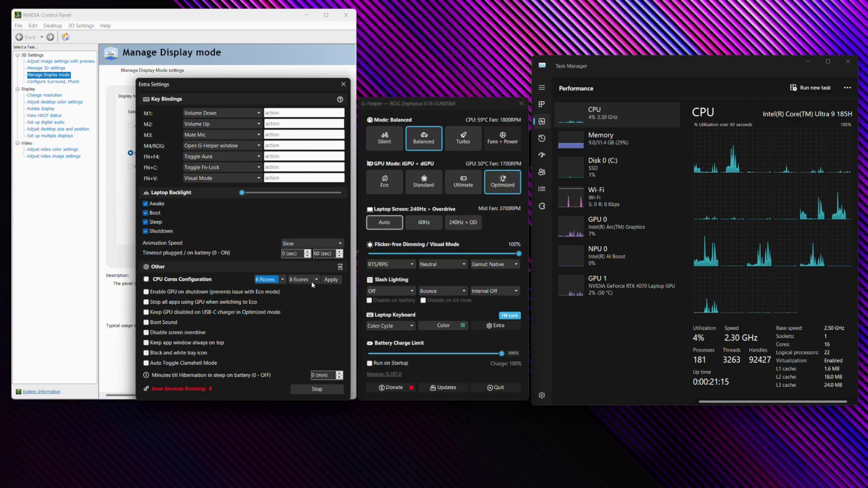
left_click(315, 281)
left_click(304, 301)
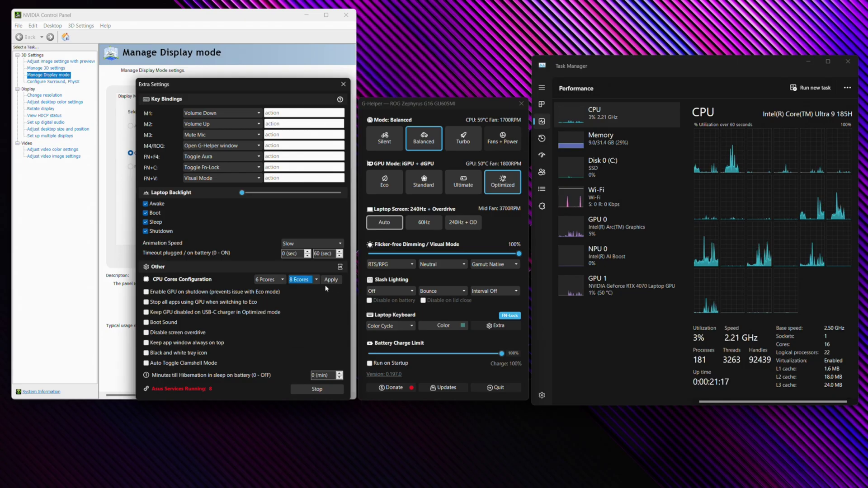
left_click(329, 324)
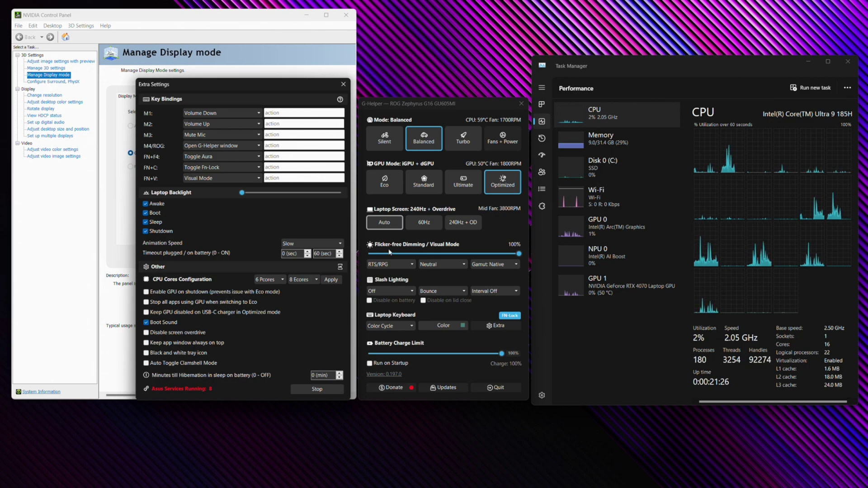
Test Eco GPU mode with Stop all apps using GPU when switching to Eco enabled, and return to Optimized
left_click(391, 190)
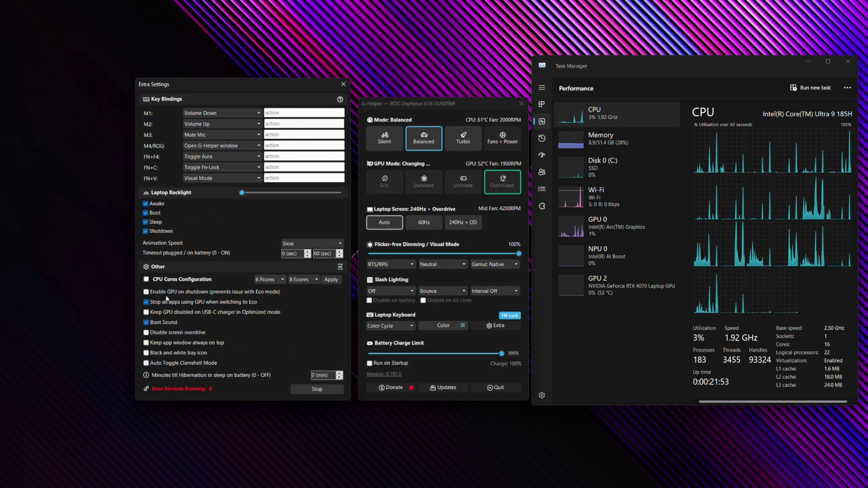
left_click(168, 299)
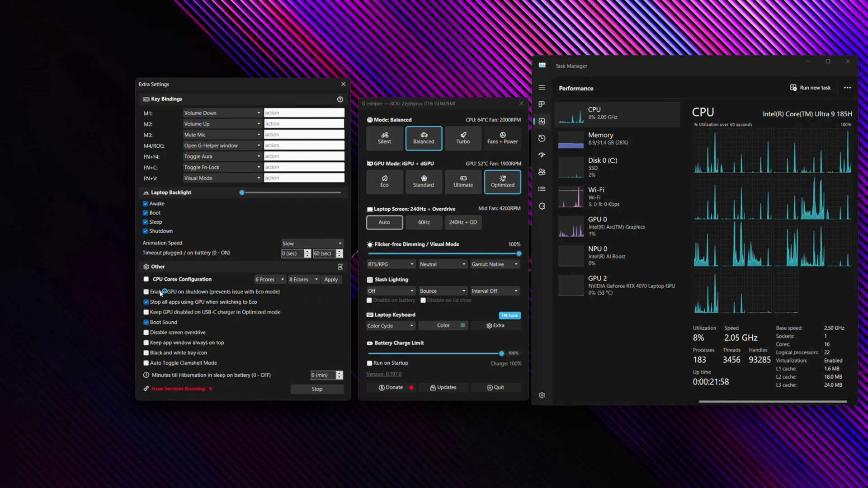
Enable GPU on shutdown and Keep GPU disabled on USB-C charger in Optimized mode, and turn off stopping GPU apps for Eco and Boot Sound
left_click(147, 292)
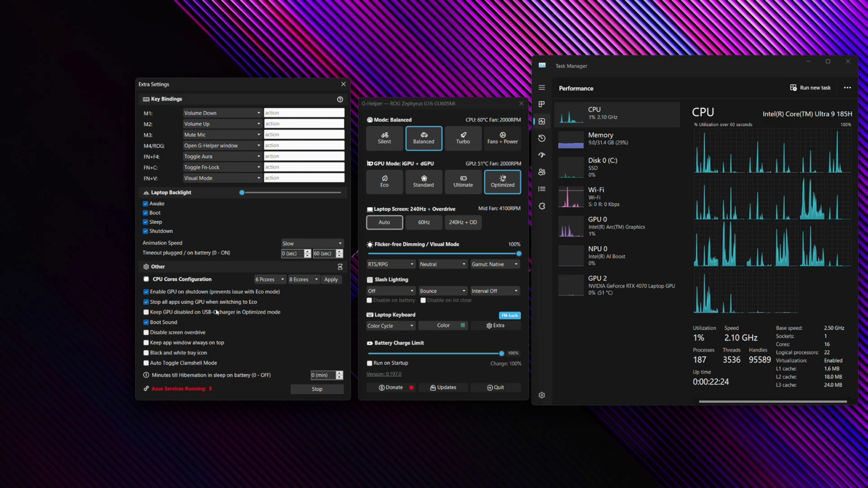
left_click(146, 302)
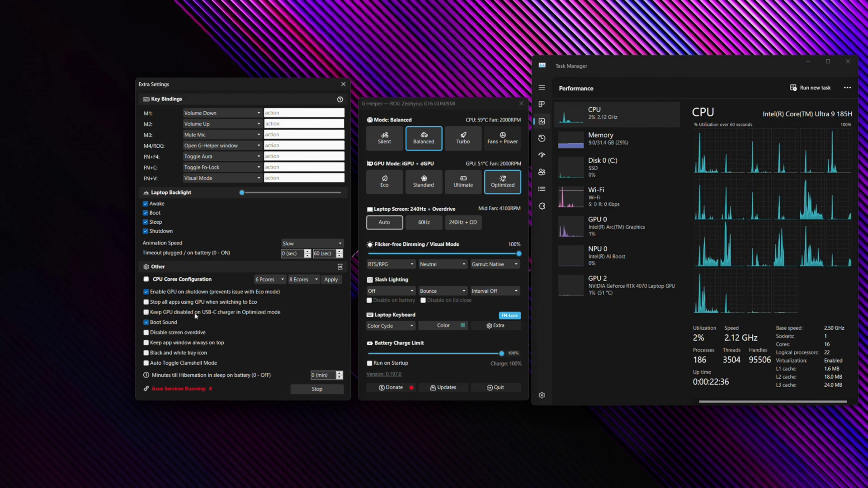
left_click(147, 312)
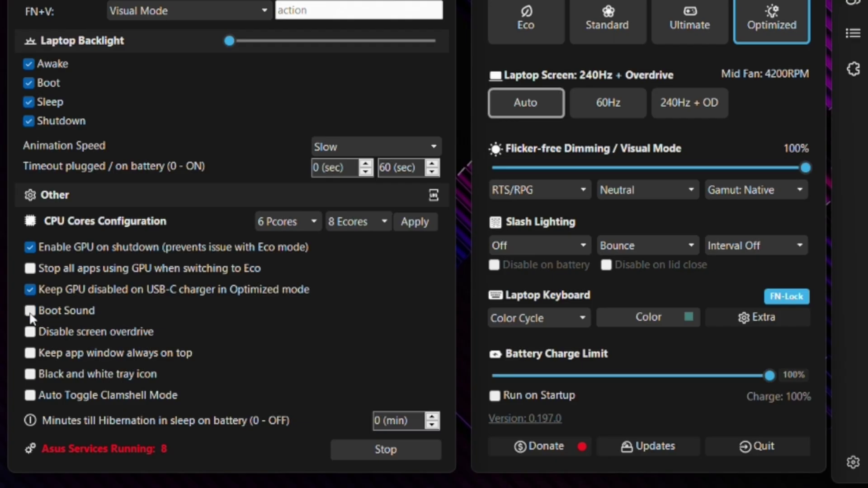
left_click(163, 324)
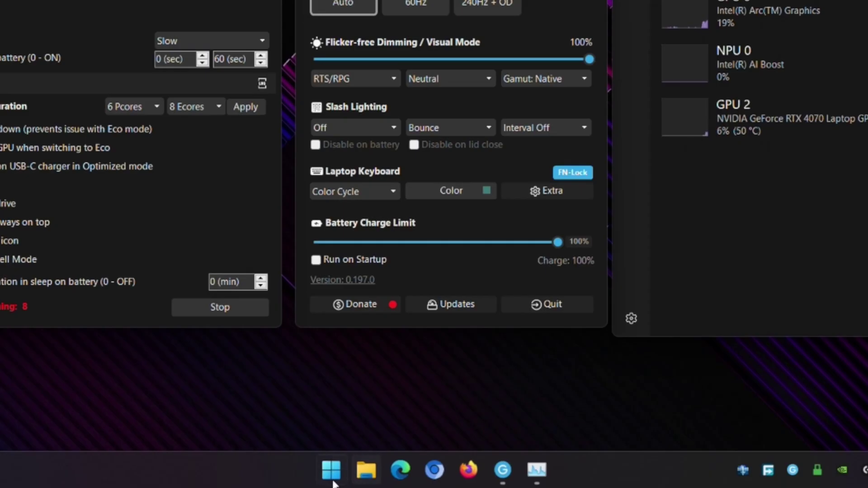
Open the Services list in Windows Computer Management and select the ASUS Optimization service
right_click(331, 471)
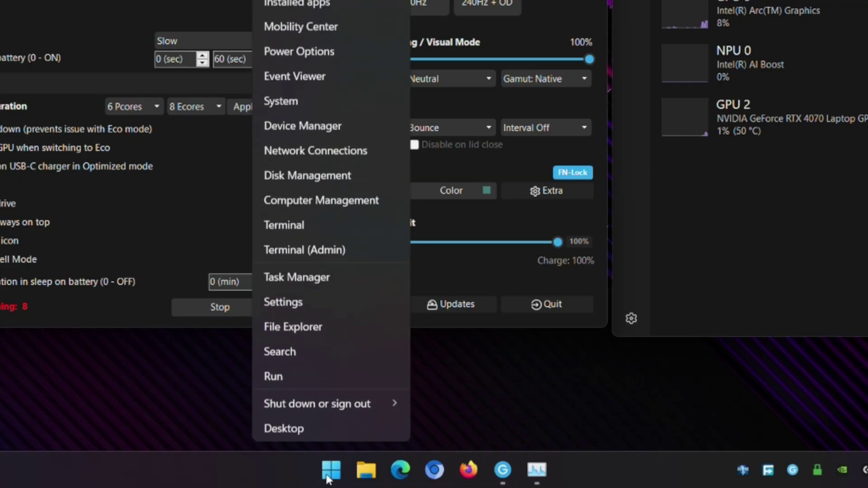
left_click(327, 198)
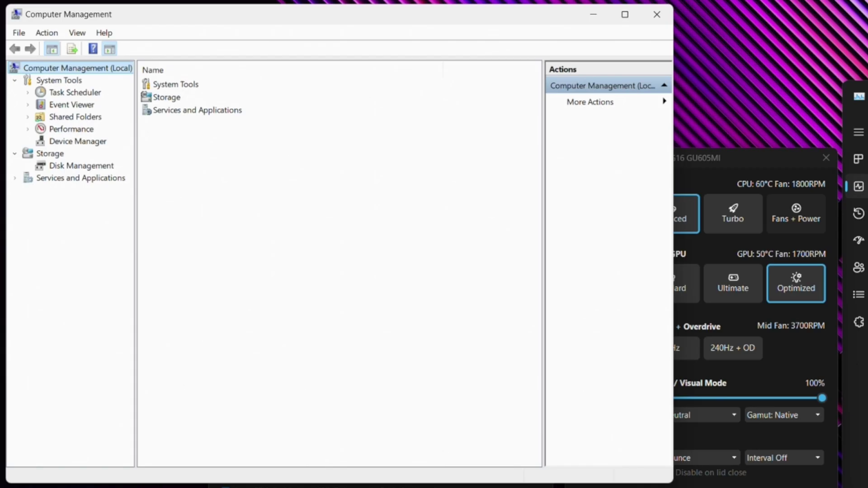
left_click(17, 178)
left_click(41, 190)
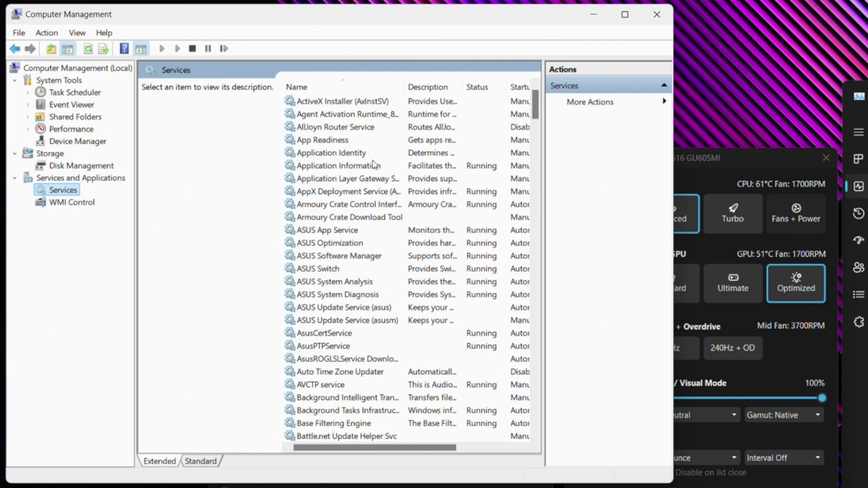
left_click(356, 244)
scroll(347, 249, "down", 2)
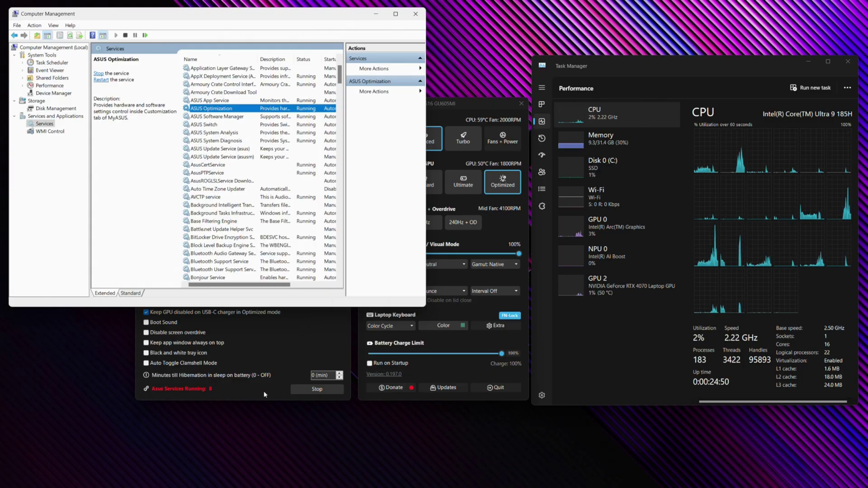
Stop all running Asus services from the Extra Settings and refresh the Windows services list
left_click(264, 392)
left_click(317, 389)
left_click(304, 139)
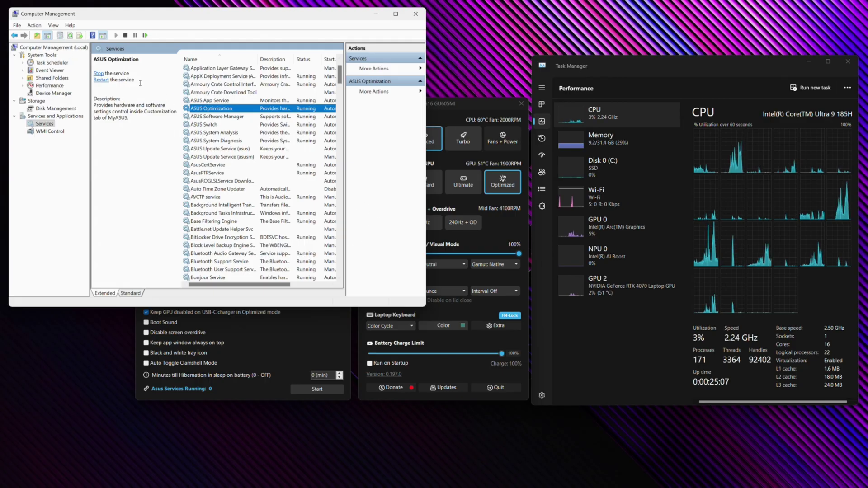
left_click(69, 36)
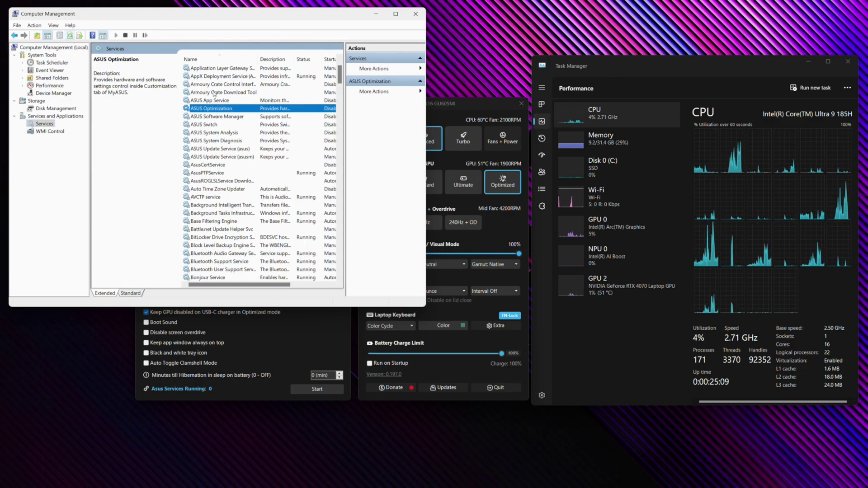
Check the status of the ASUS services from ASUS Optimization to ASUS Update Service (asusm), and close Computer Management
key("Down")
key("Down")
key("Down")
key("Down")
key("Down")
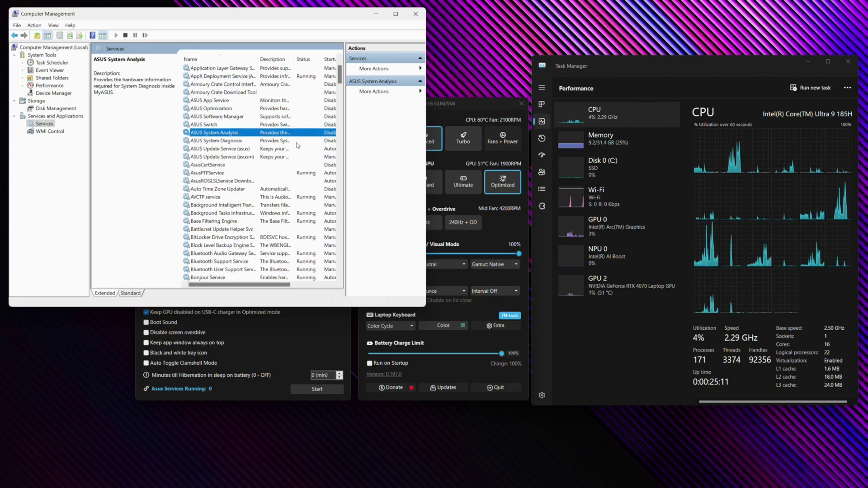
key("Down")
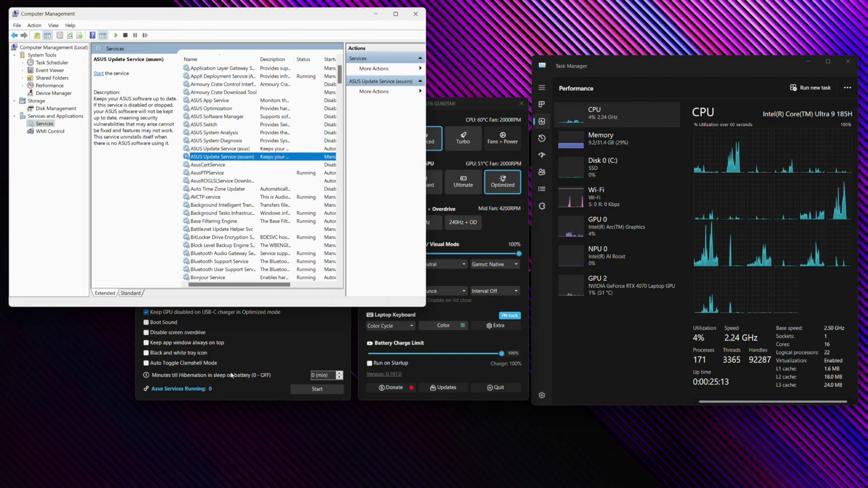
left_click(416, 14)
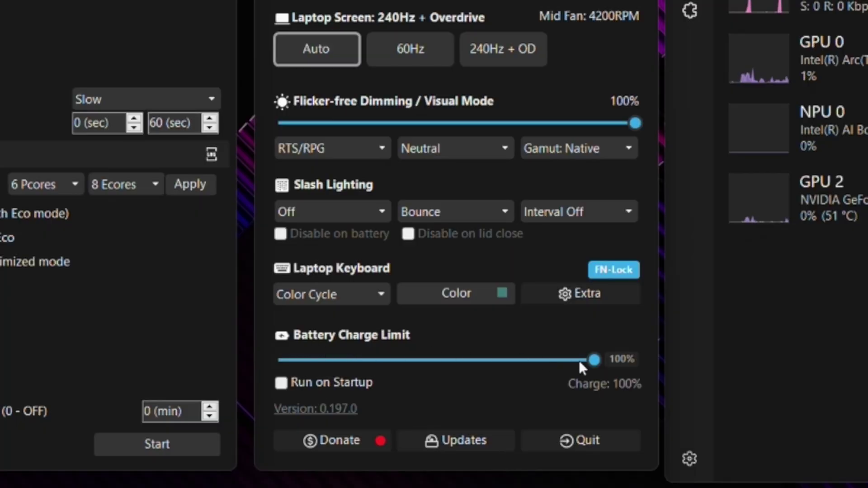
Try a battery charge limit of 80%, set it back to 100%, and enable Run on Startup
left_click_drag(580, 362, 487, 362)
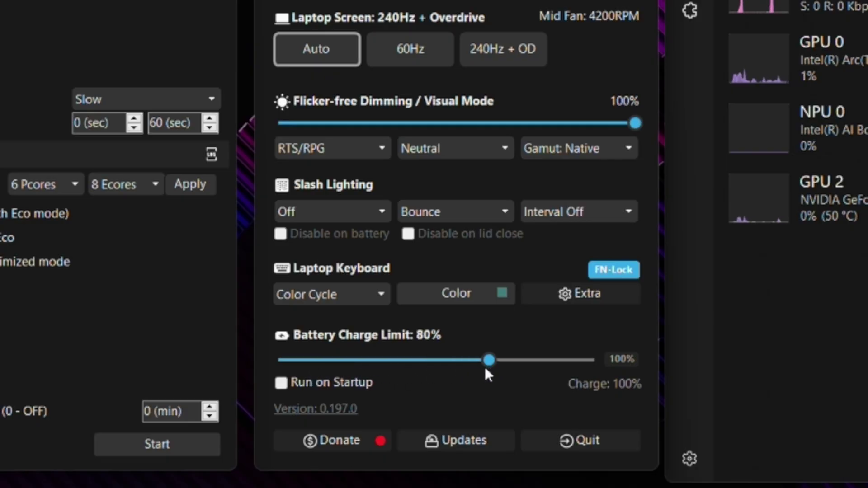
left_click_drag(493, 362, 594, 369)
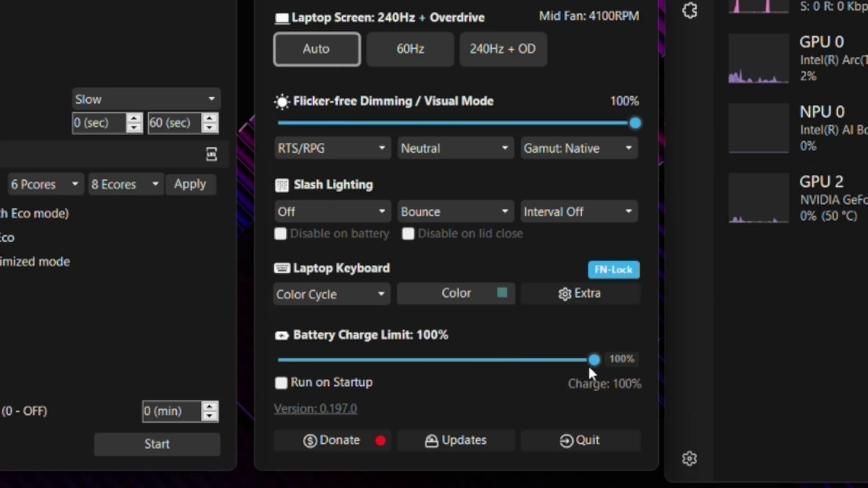
mouse_move(578, 392)
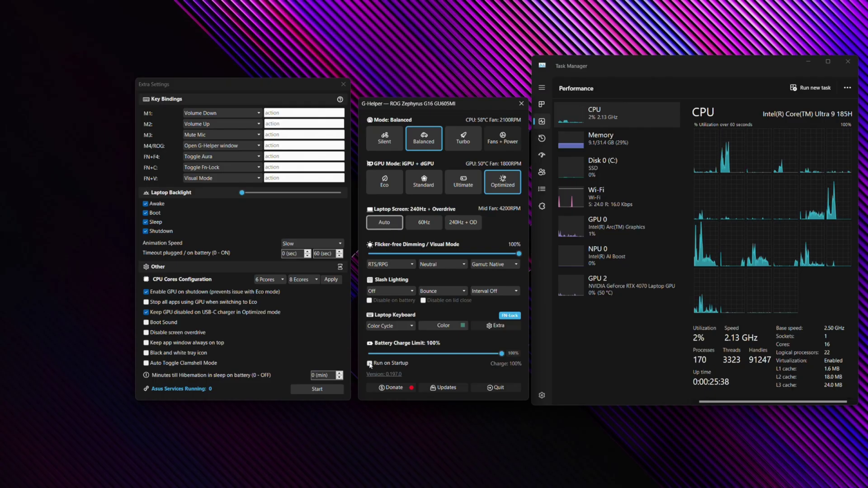
left_click(286, 388)
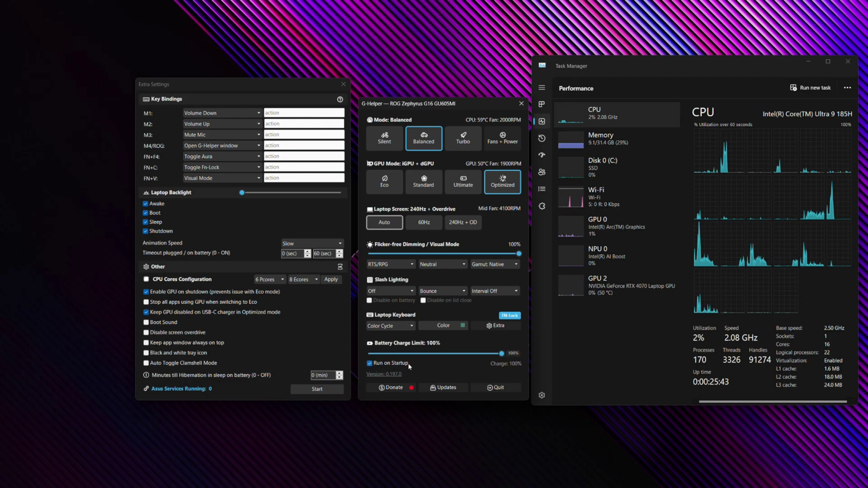
Hide and reshow the G-Helper window from the system tray, and view its tray options for Mode and GPU Mode
mouse_move(637, 480)
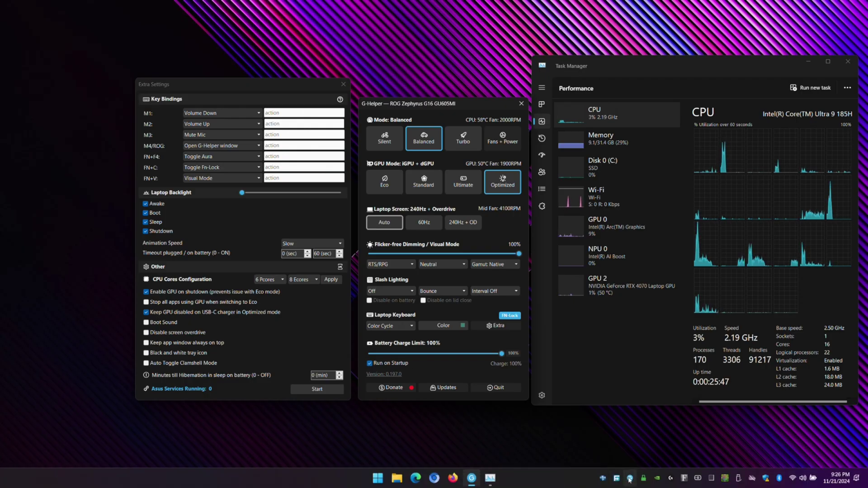
left_click(630, 478)
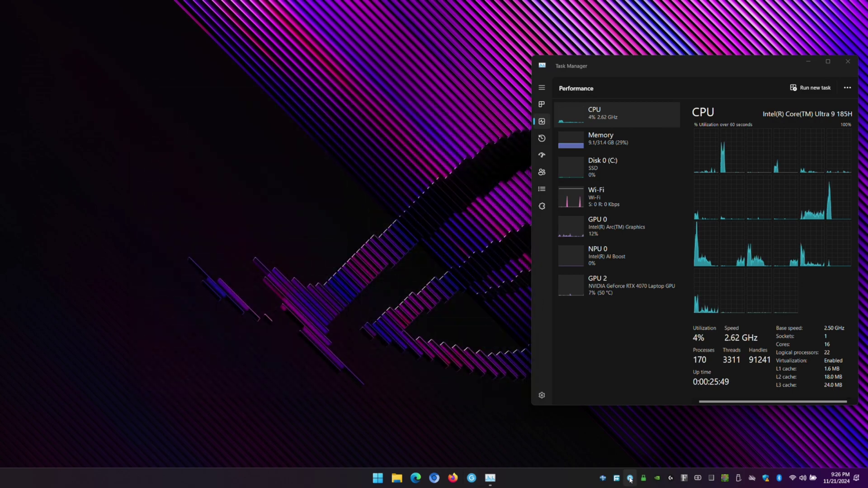
left_click(630, 479)
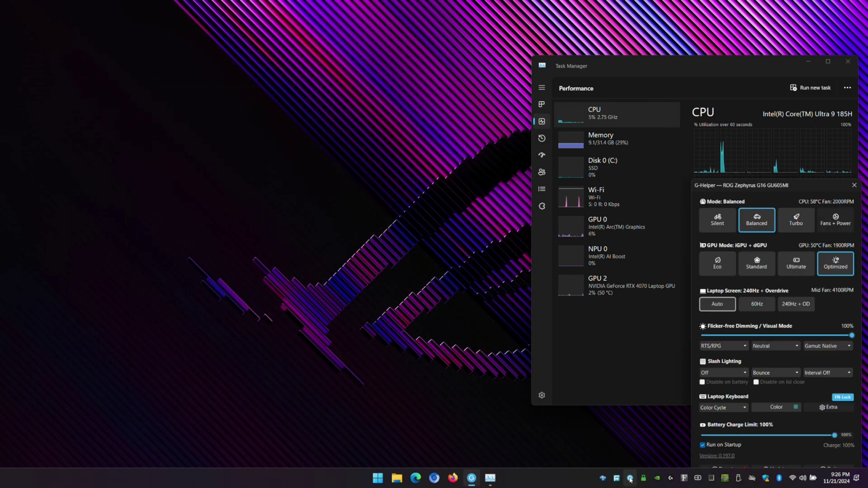
right_click(631, 478)
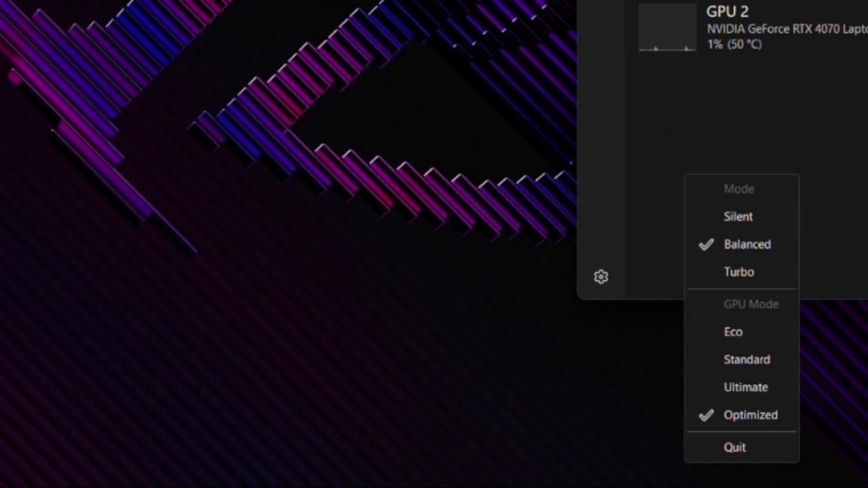
mouse_move(796, 487)
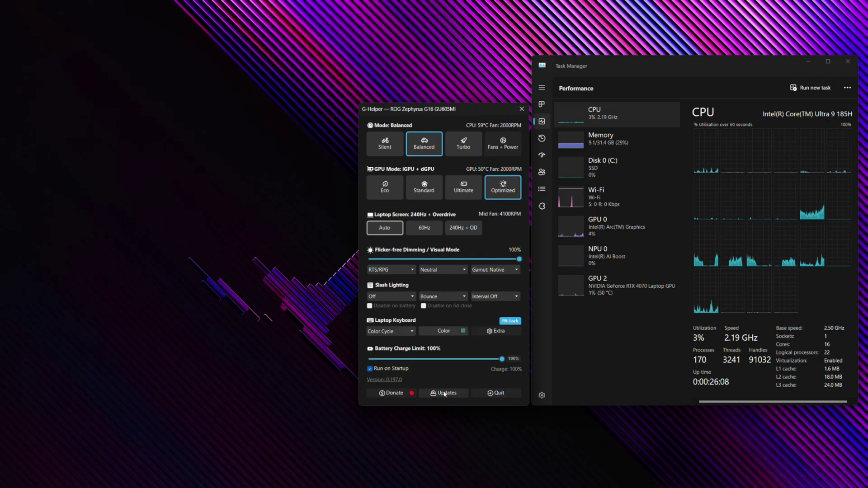
Review the BIOS and driver updates list down to its colour legend, and open the version link of the Intel VPU Driver
left_click(446, 393)
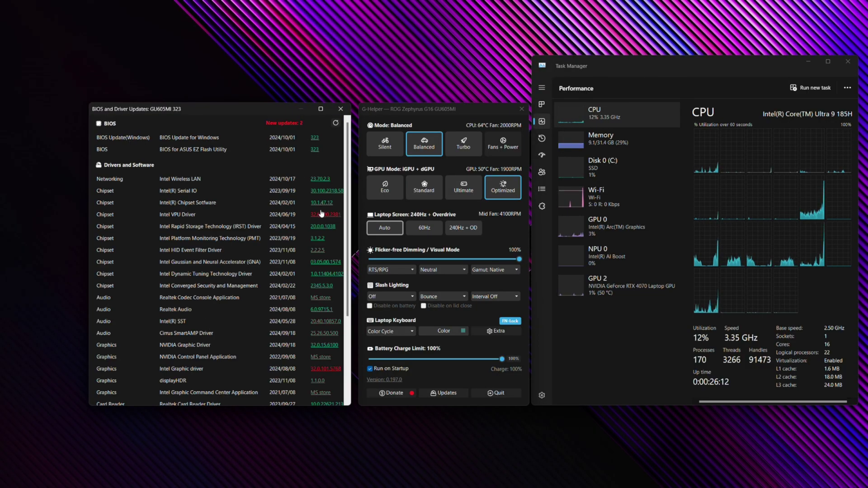
scroll(248, 264, "down", 5)
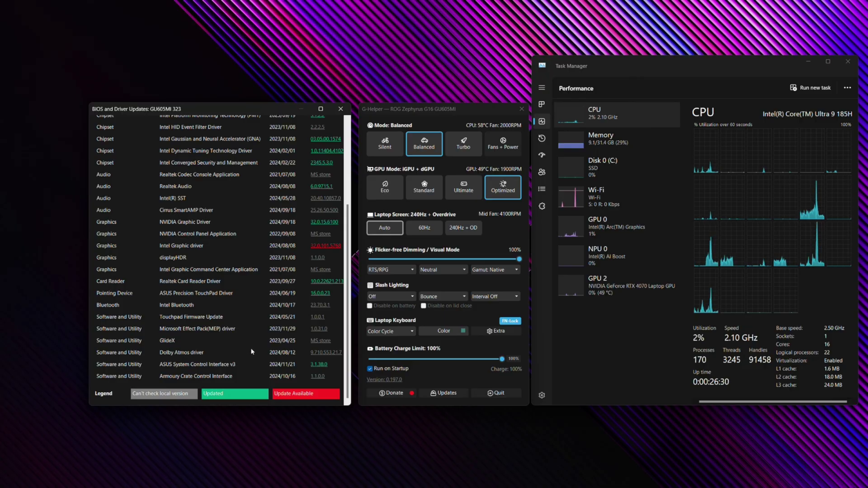
scroll(285, 294, "up", 3)
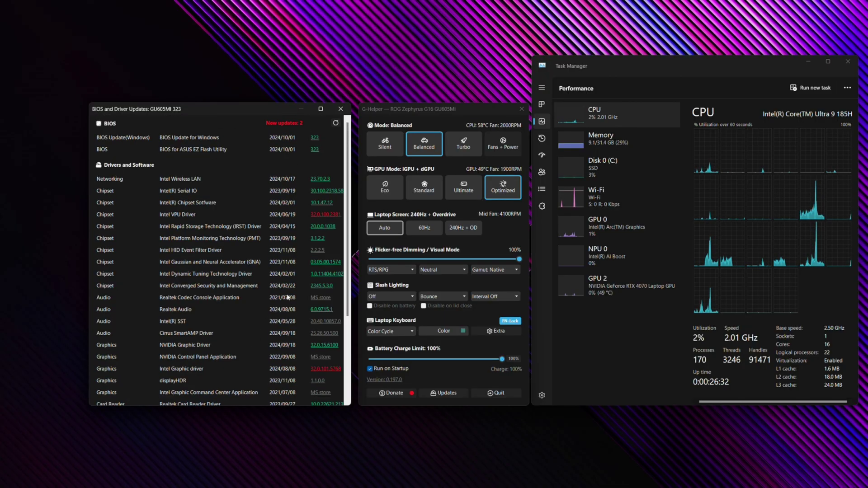
scroll(288, 298, "down", 5)
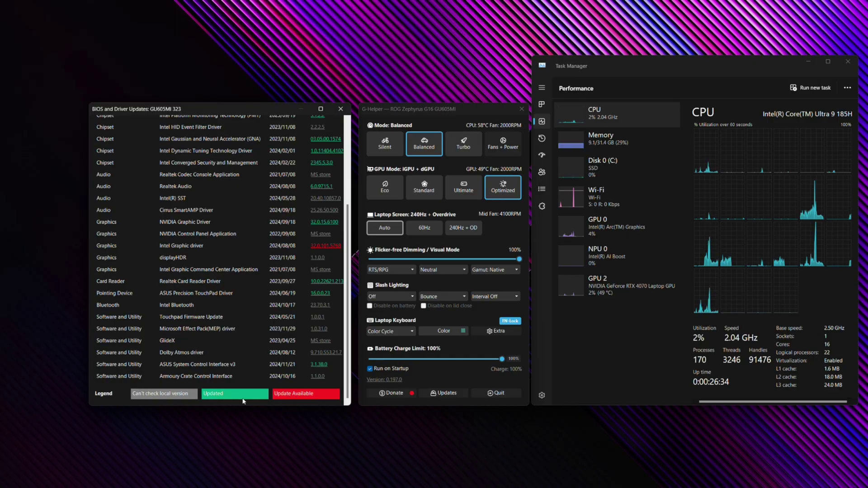
scroll(328, 214, "up", 5)
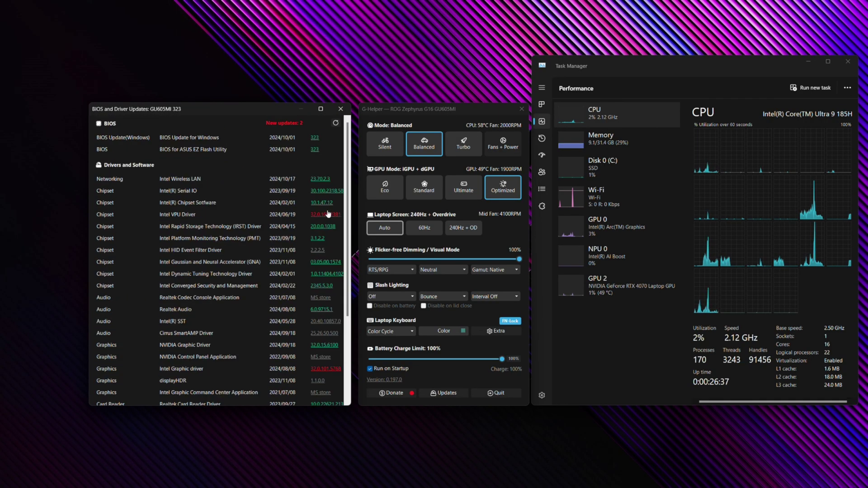
mouse_move(325, 217)
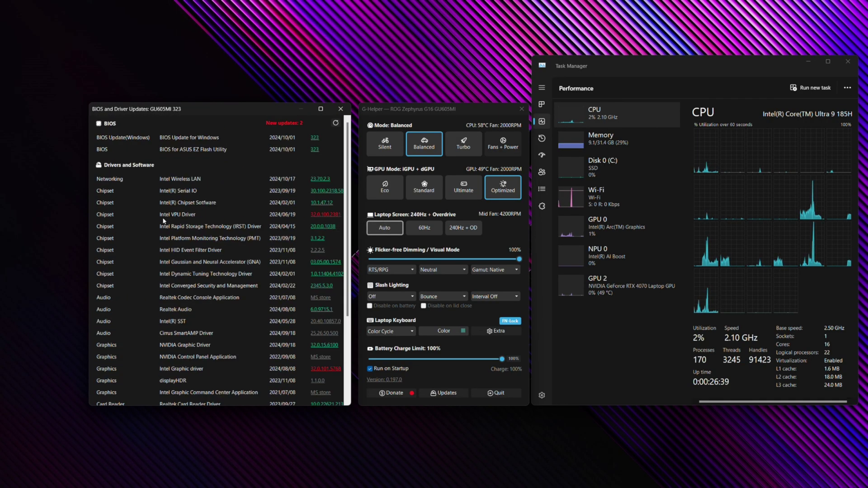
left_click(327, 217)
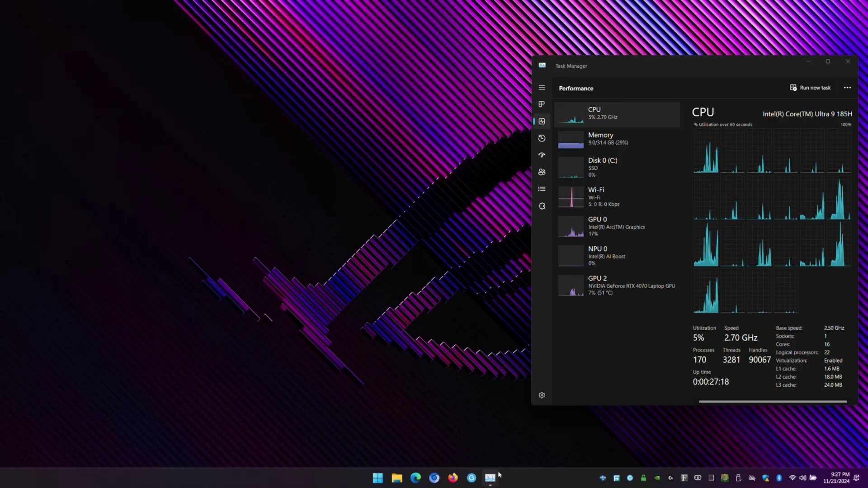
Check the GHelper process's memory usage in Task Manager's enlarged process list, and close Task Manager
left_click(541, 104)
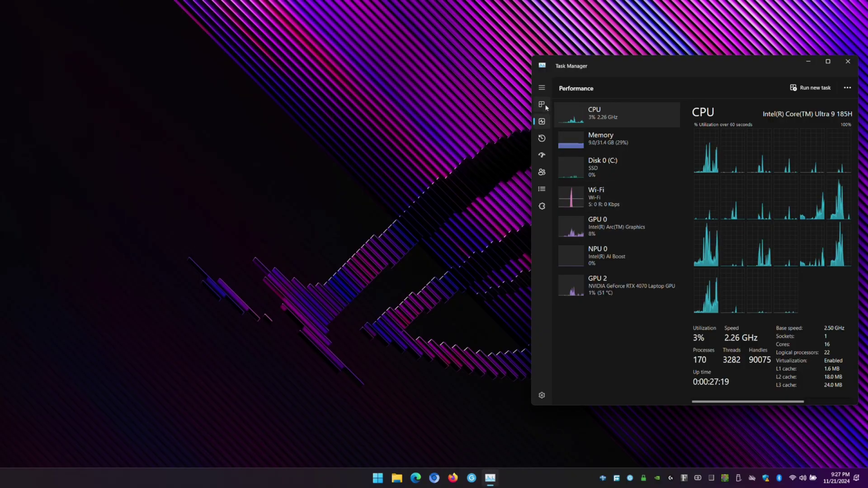
left_click_drag(534, 140, 272, 140)
left_click_drag(710, 68, 571, 66)
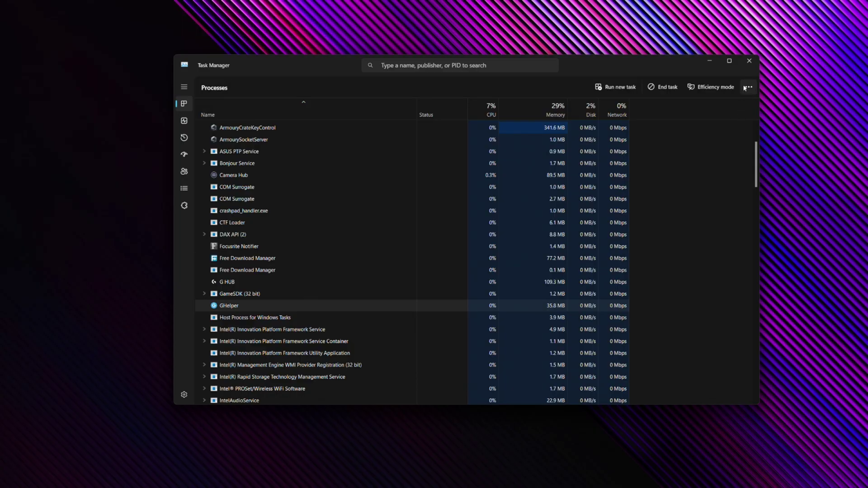
left_click(750, 61)
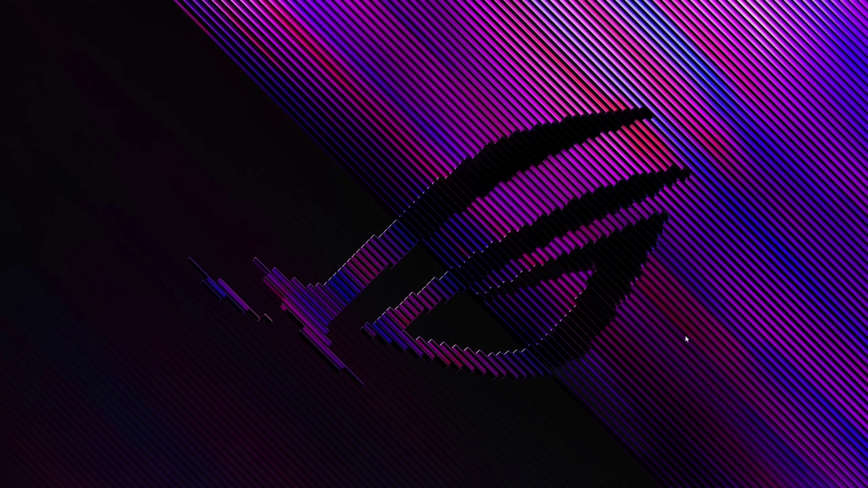
Show the G-Helper window, switch to Firefox and go from the Requirements page to the g-helper wiki's Home page
left_click(481, 480)
left_click(462, 480)
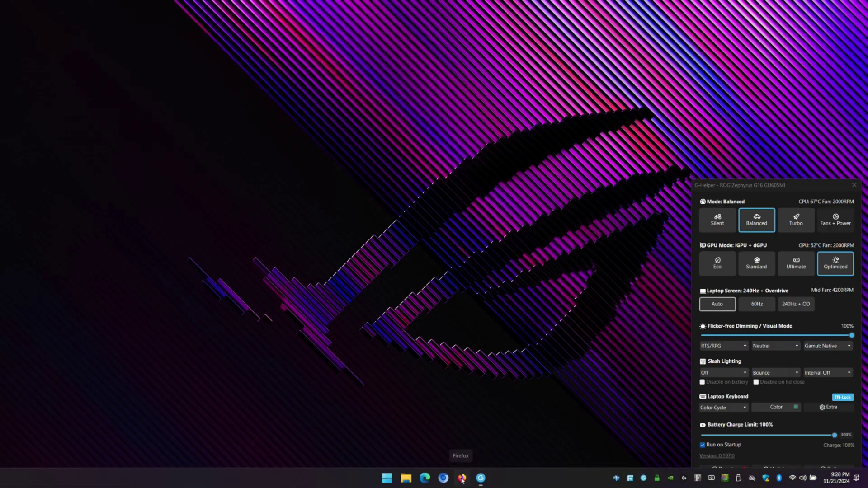
scroll(349, 178, "down", 2)
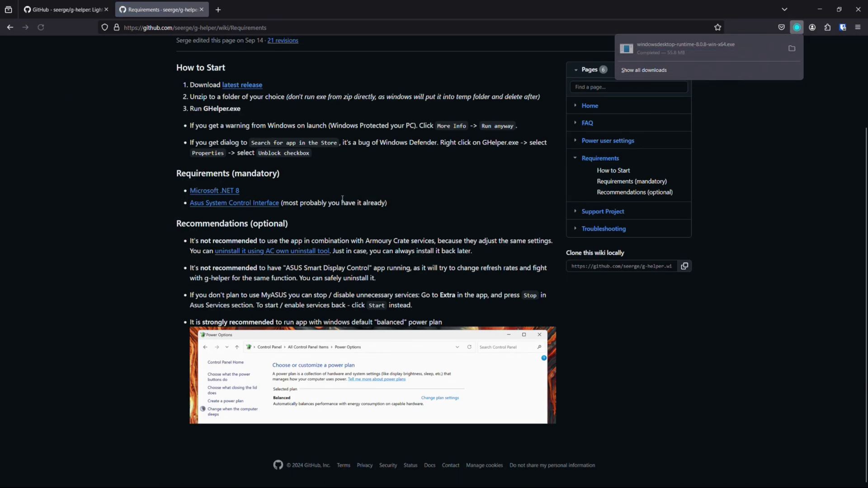
left_click(349, 179)
scroll(322, 161, "up", 2)
scroll(323, 161, "up", 1)
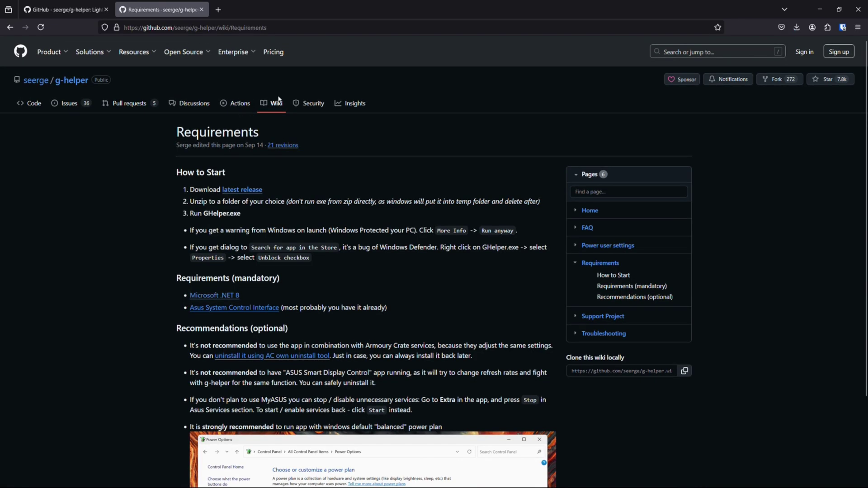
left_click(273, 103)
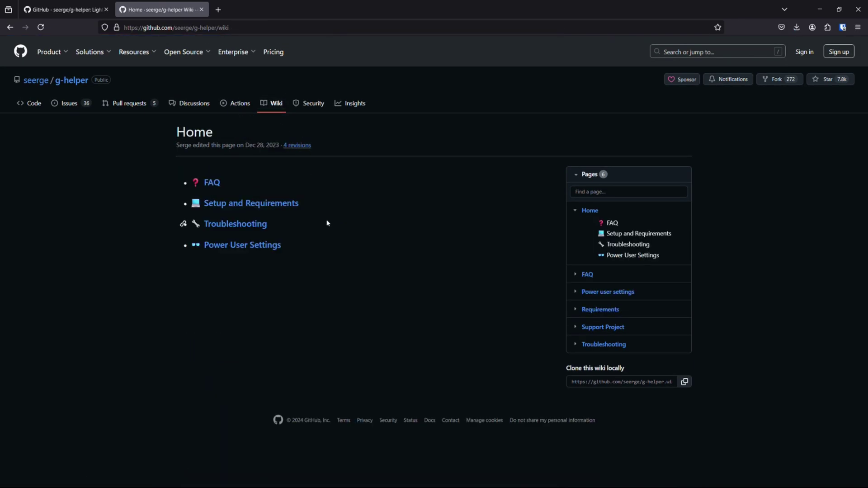
Look through the wiki's Troubleshooting page down to Rebuilding WMI repository and return to the wiki Home page
left_click(237, 228)
scroll(333, 265, "down", 1)
scroll(333, 266, "down", 6)
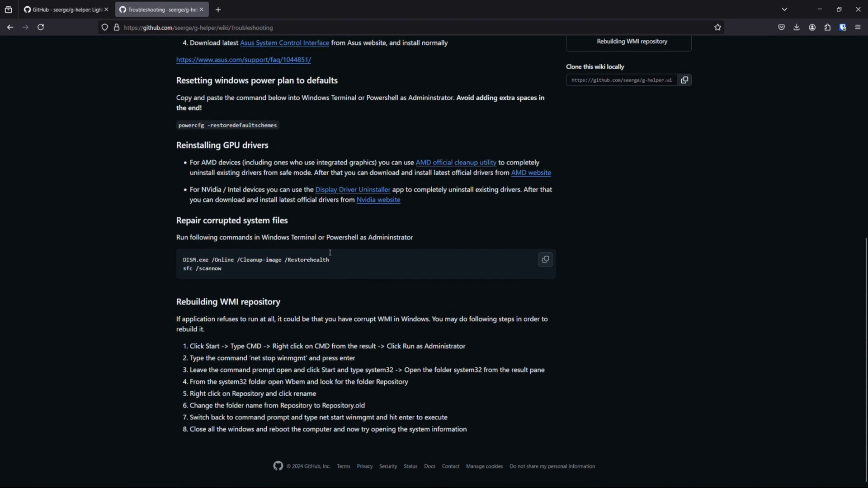
key("alt+Left")
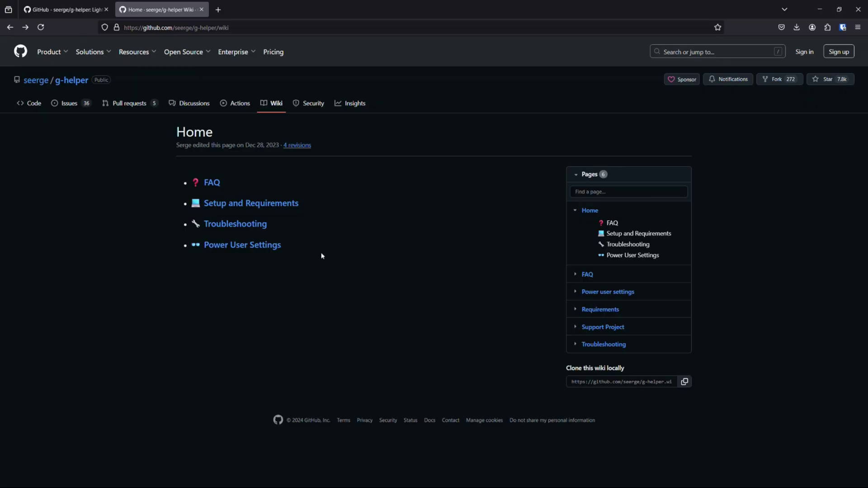
Review the config.json options on the wiki's Power User Settings page and open the FAQ page from Home
left_click(271, 248)
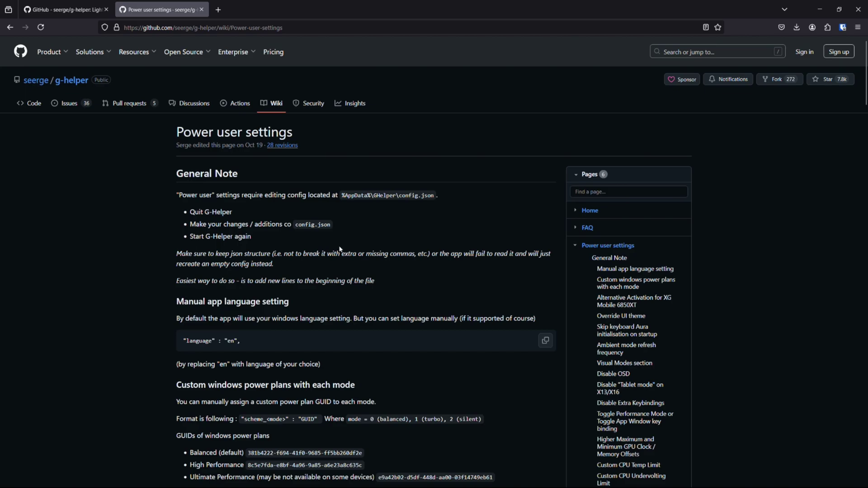
scroll(341, 248, "down", 10)
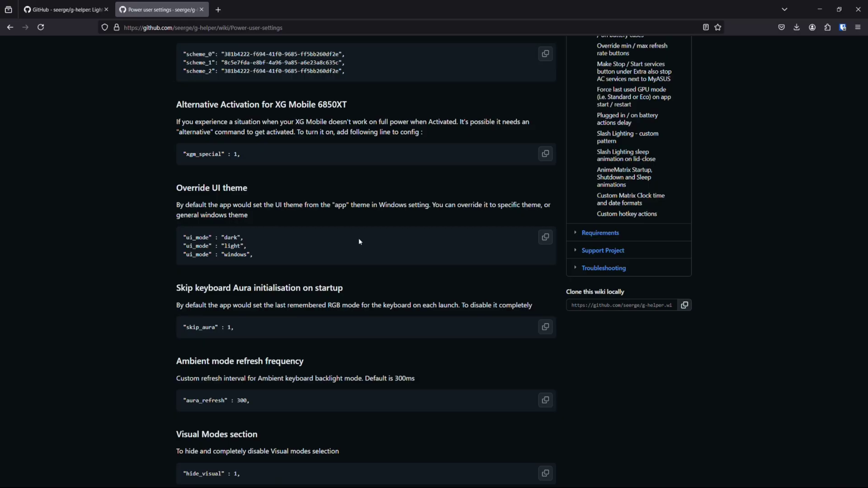
scroll(358, 242, "down", 5)
scroll(344, 226, "up", 10)
scroll(342, 223, "up", 6)
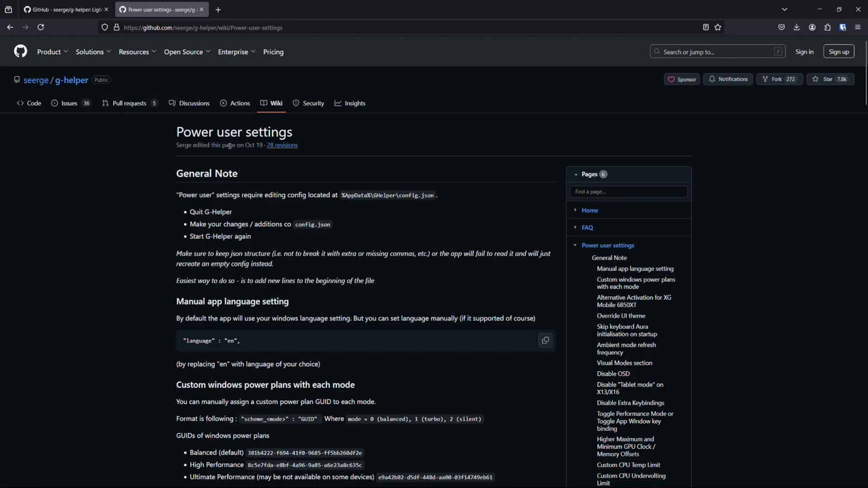
key("alt+Left")
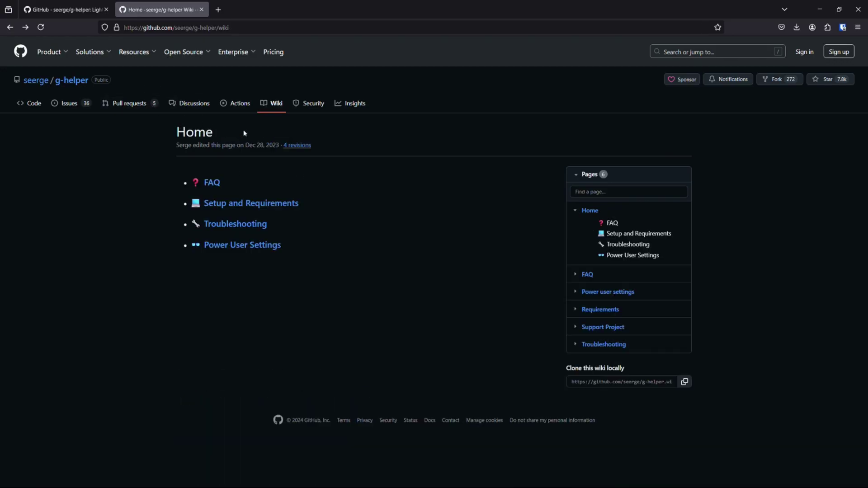
left_click(212, 184)
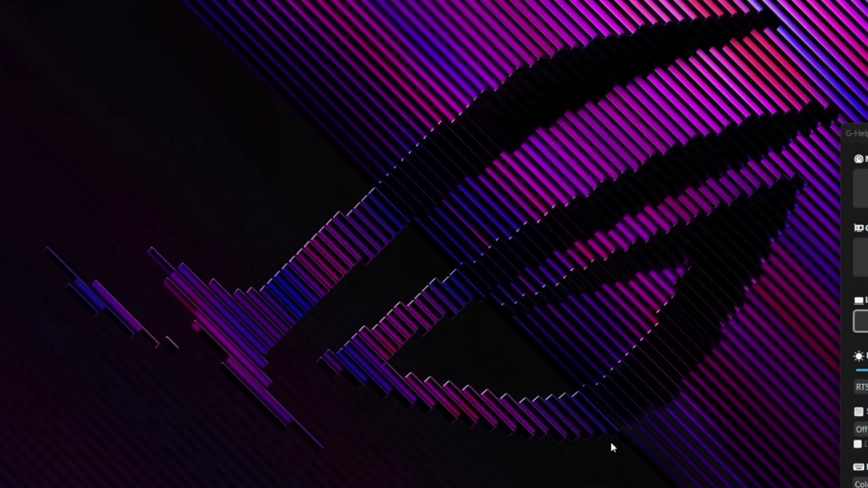